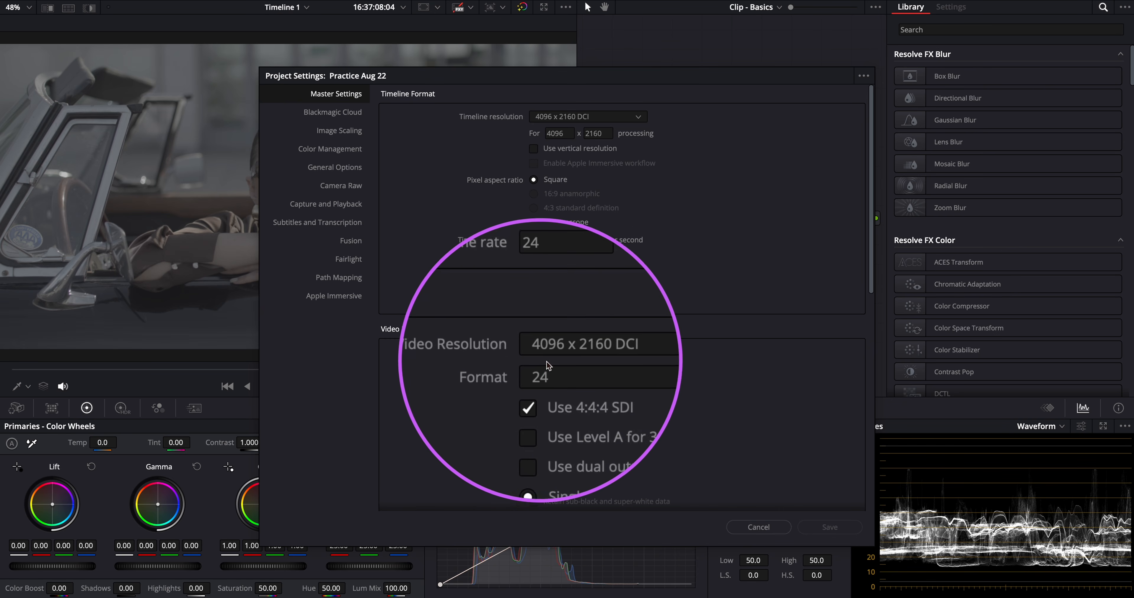
Review the project's Color Management settings, including lookup tables and broadcast safe options, and close Project Settings without saving.
left_click(336, 158)
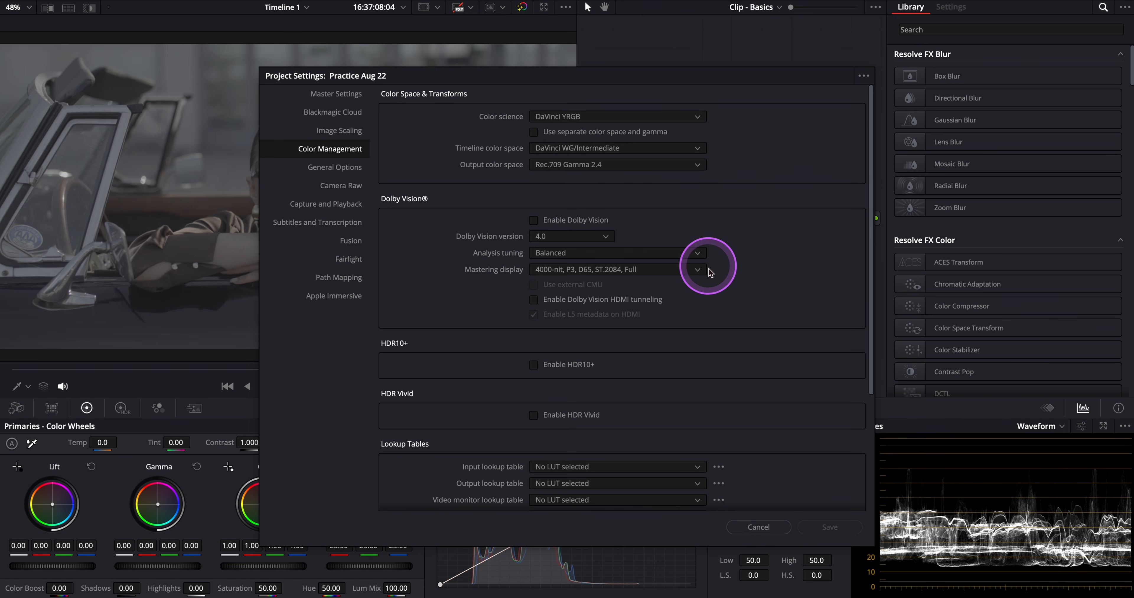
scroll(709, 273, "down", 5)
scroll(710, 273, "down", 3)
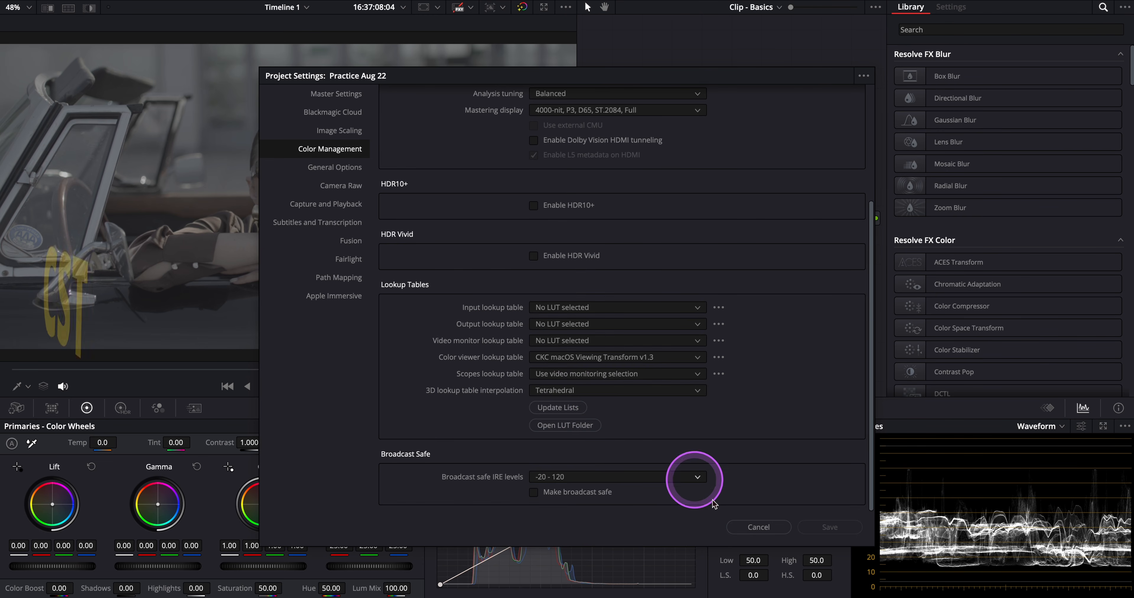
left_click(781, 529)
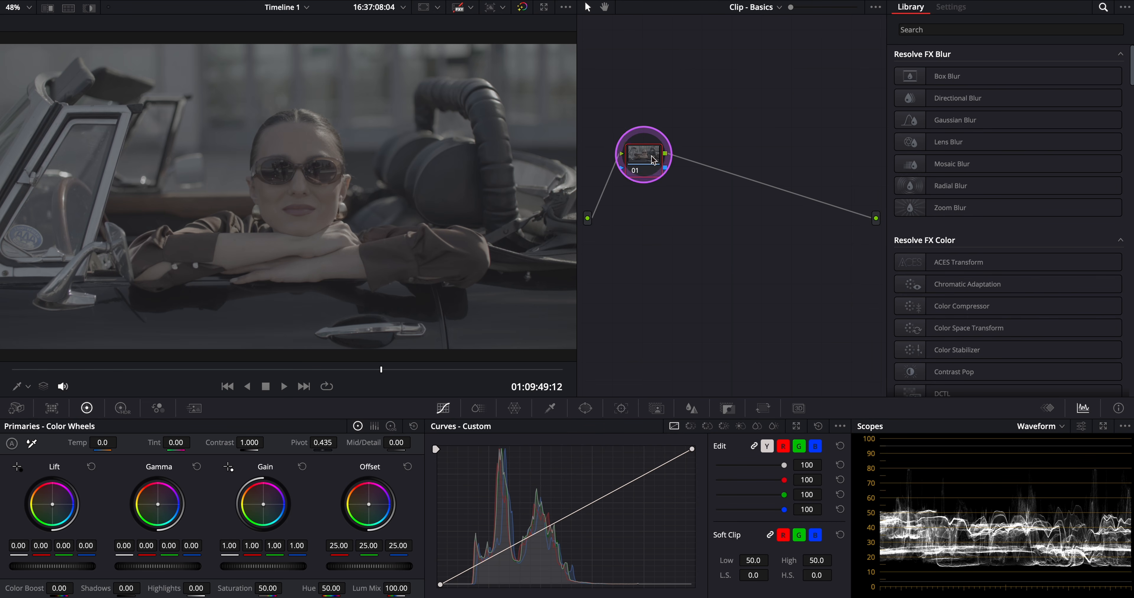
Apply a Color Space Transform to node 01 with input color space REDWideGamutRGB and input gamma RED Log3G10.
left_click_drag(947, 328, 638, 156)
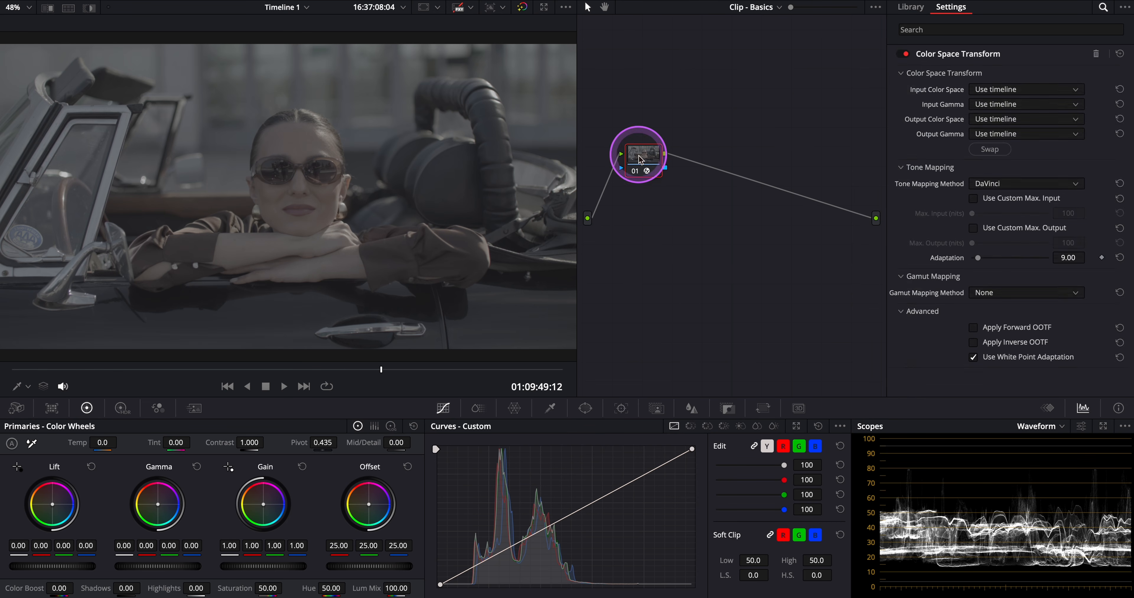
left_click(1013, 90)
scroll(1034, 174, "down", 5)
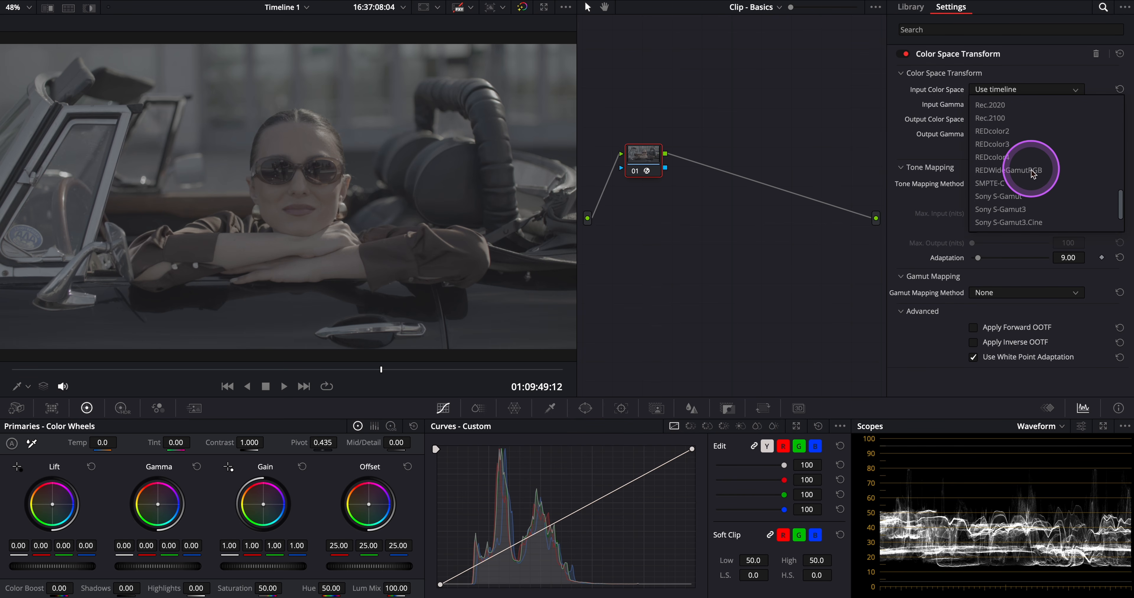
left_click(1018, 171)
left_click(1013, 103)
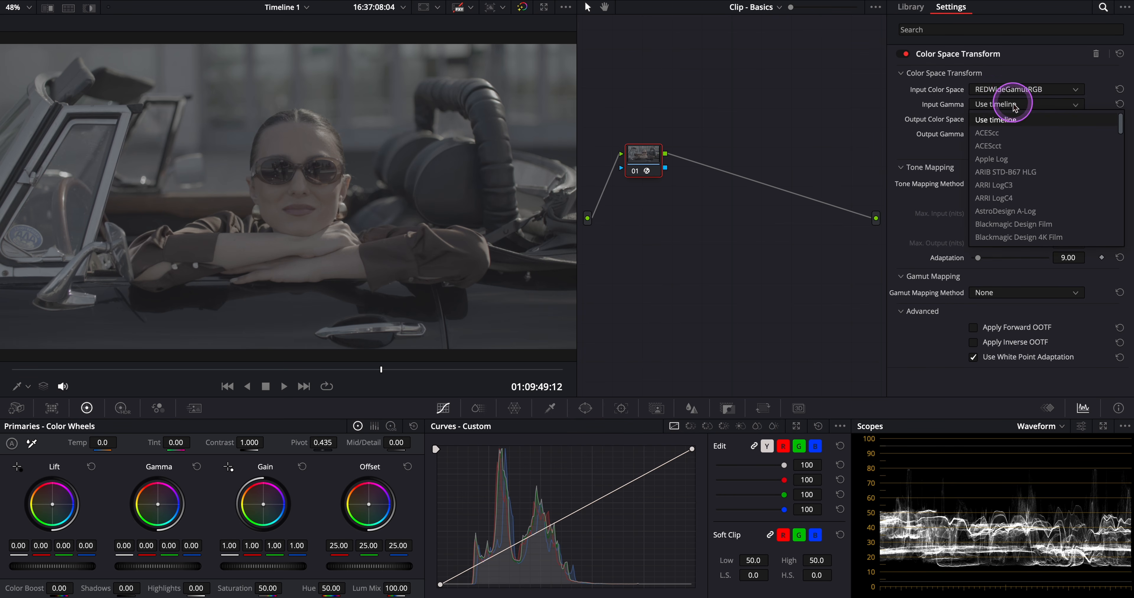
scroll(1020, 180, "down", 12)
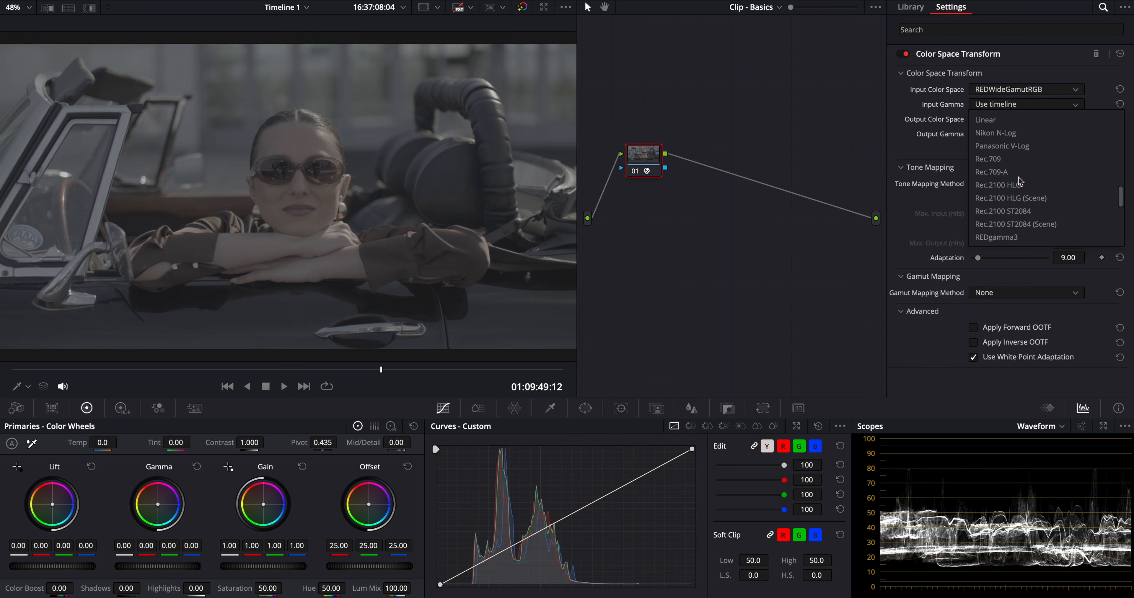
left_click(1008, 237)
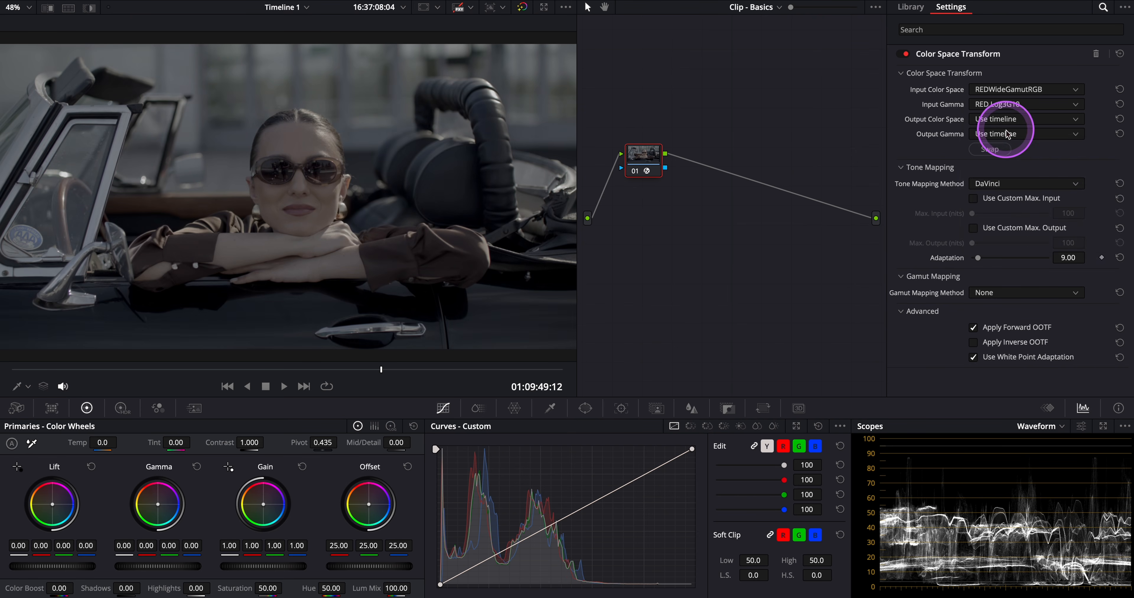
Set the transform's output to DaVinci Wide Gamut and DaVinci Intermediate, with the tone mapping method at None.
left_click(1013, 119)
scroll(1020, 203, "down", 4)
left_click(1014, 202)
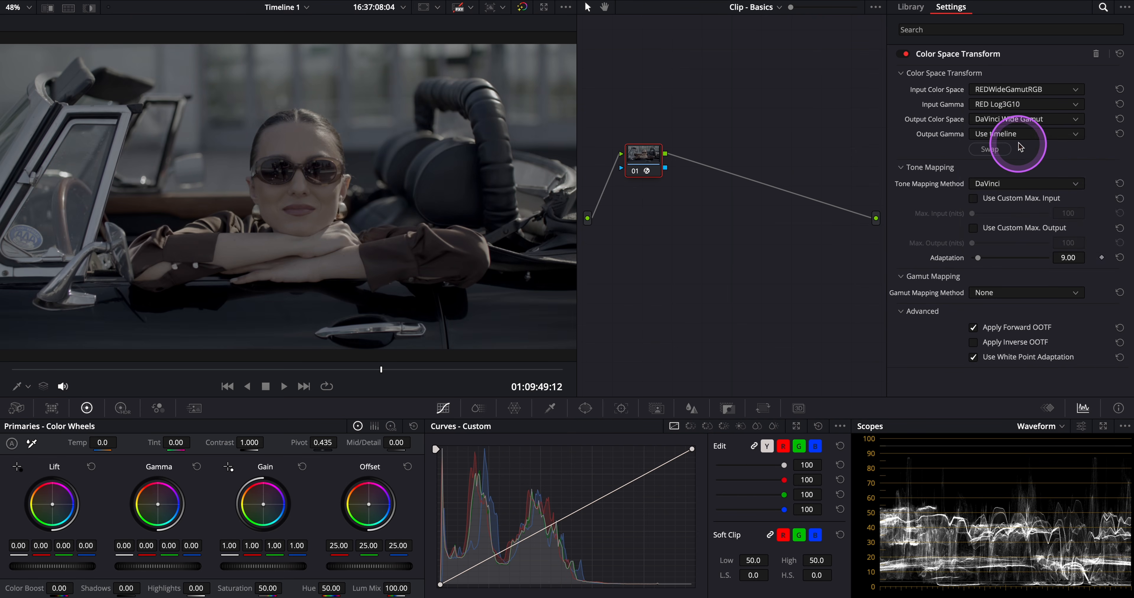
left_click(1013, 133)
scroll(1016, 211, "down", 3)
left_click(1012, 176)
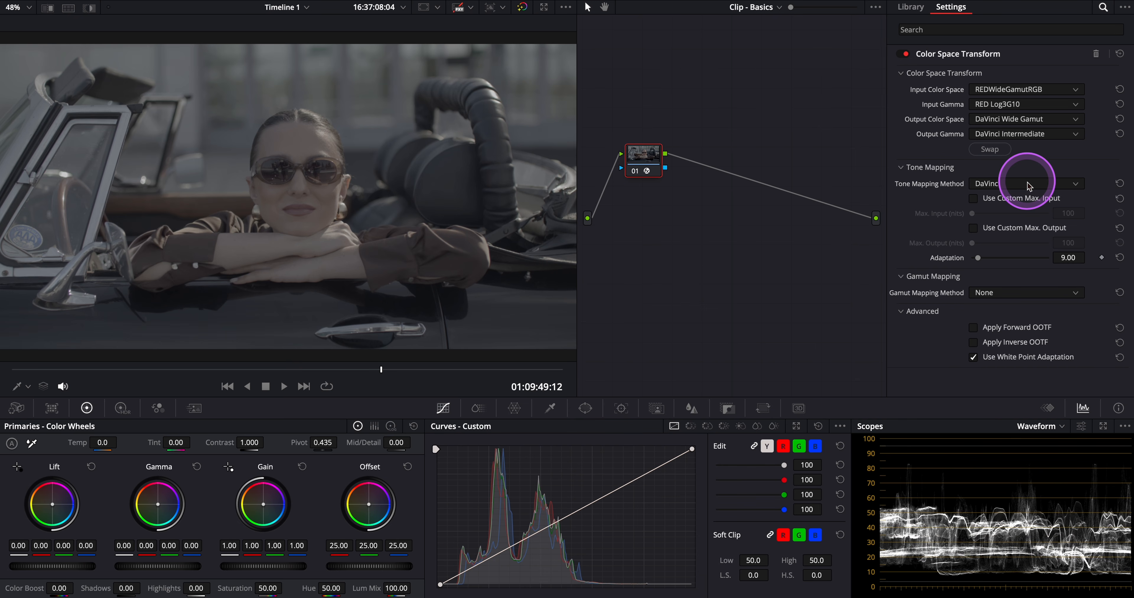
left_click(1015, 185)
left_click(1006, 201)
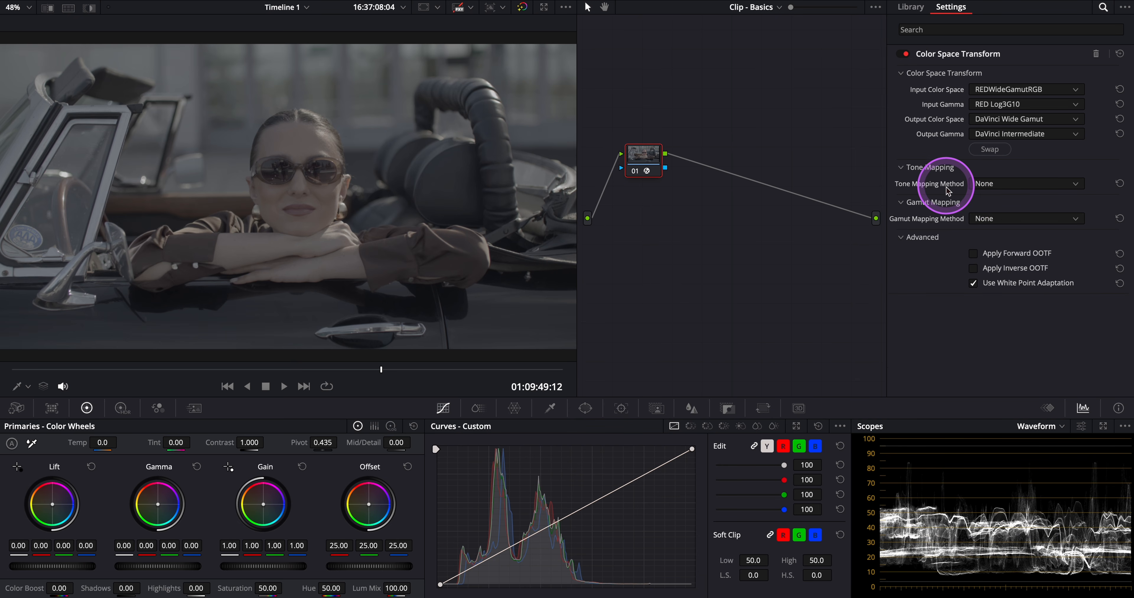
Label the first node IN, and add a serial node after it labelled OUT, placed near the graph's output.
right_click(644, 162)
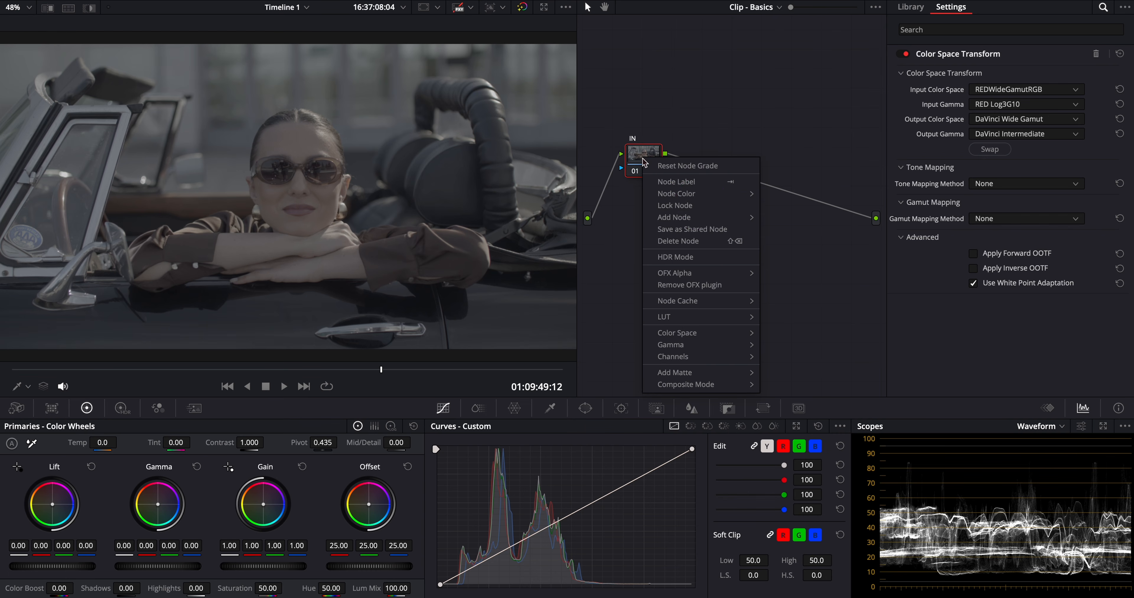
mouse_move(749, 217)
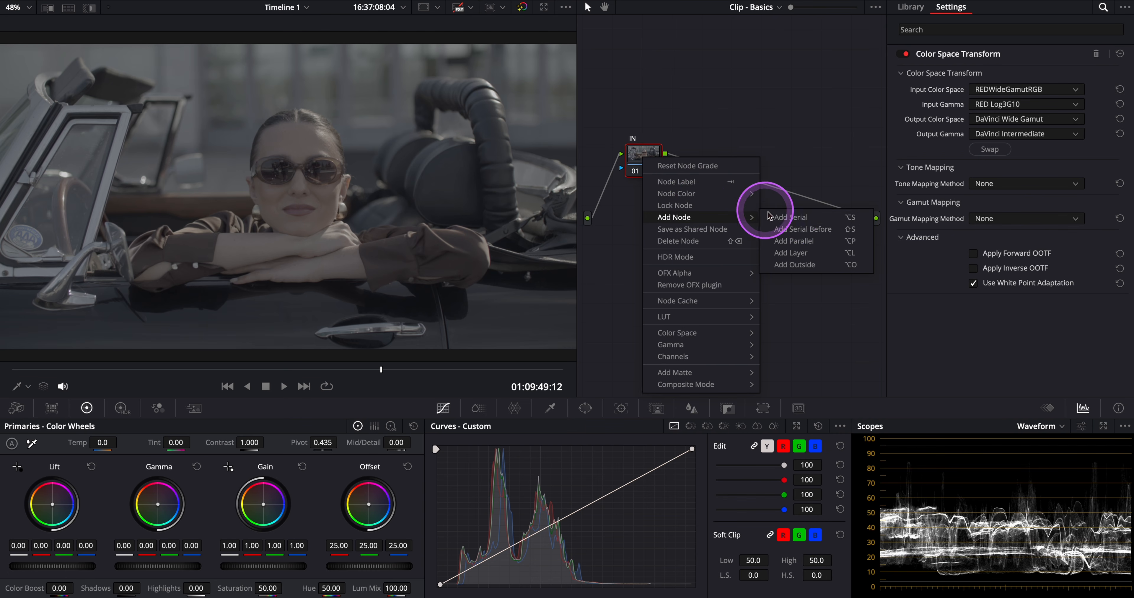
left_click(788, 217)
left_click_drag(744, 169, 815, 215)
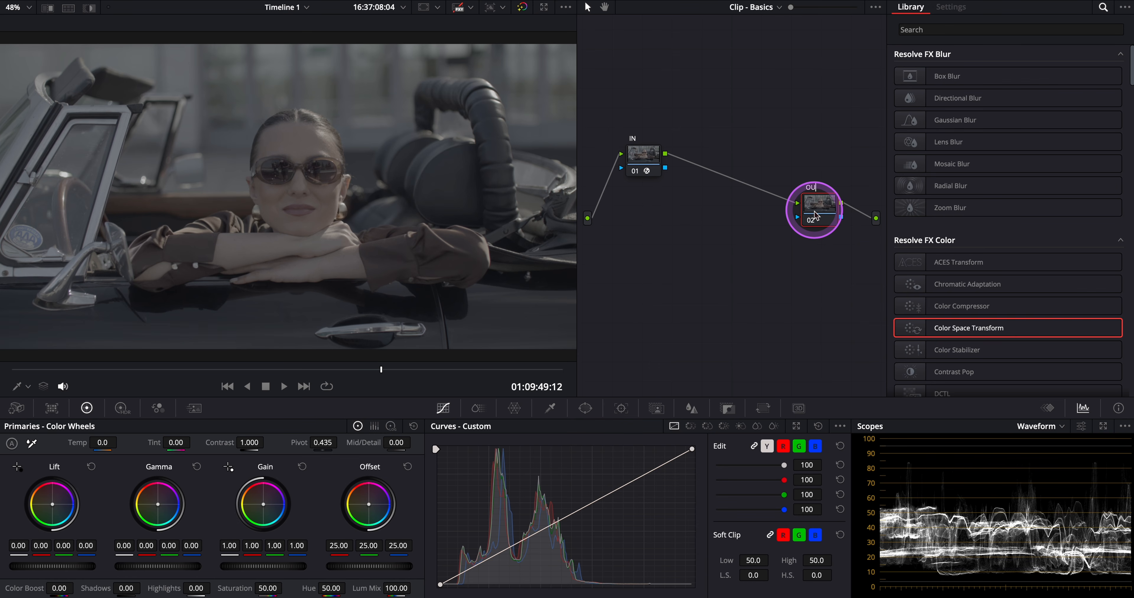
Copy the IN node's transform to the second node, swap its inputs and outputs, and set the output to Rec.709 and Gamma 2.4.
left_click(647, 157)
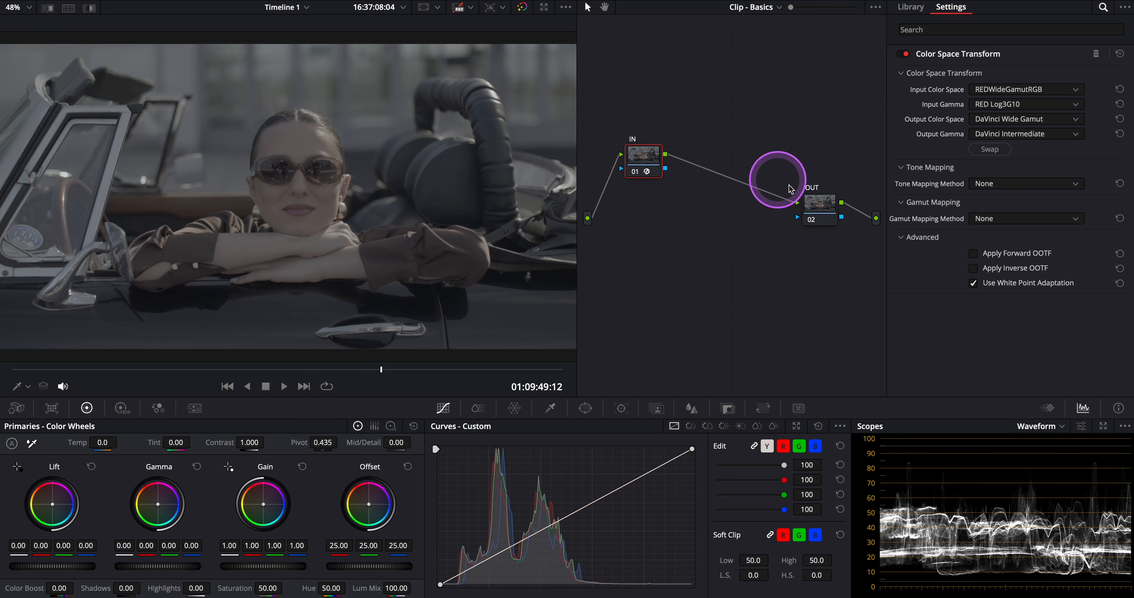
left_click(823, 208)
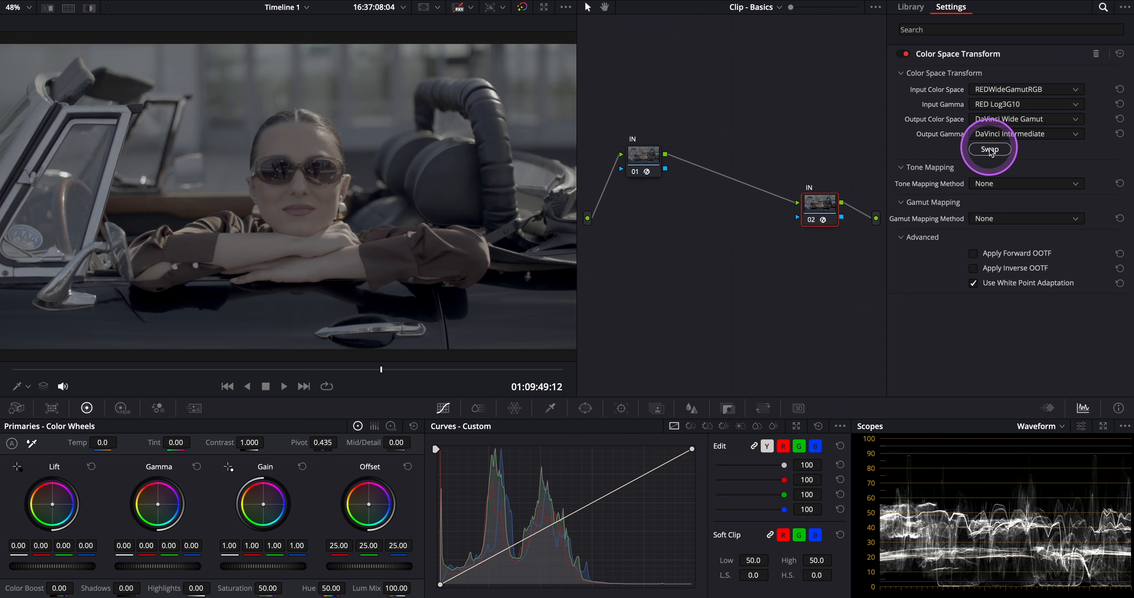
left_click(990, 150)
left_click(1004, 119)
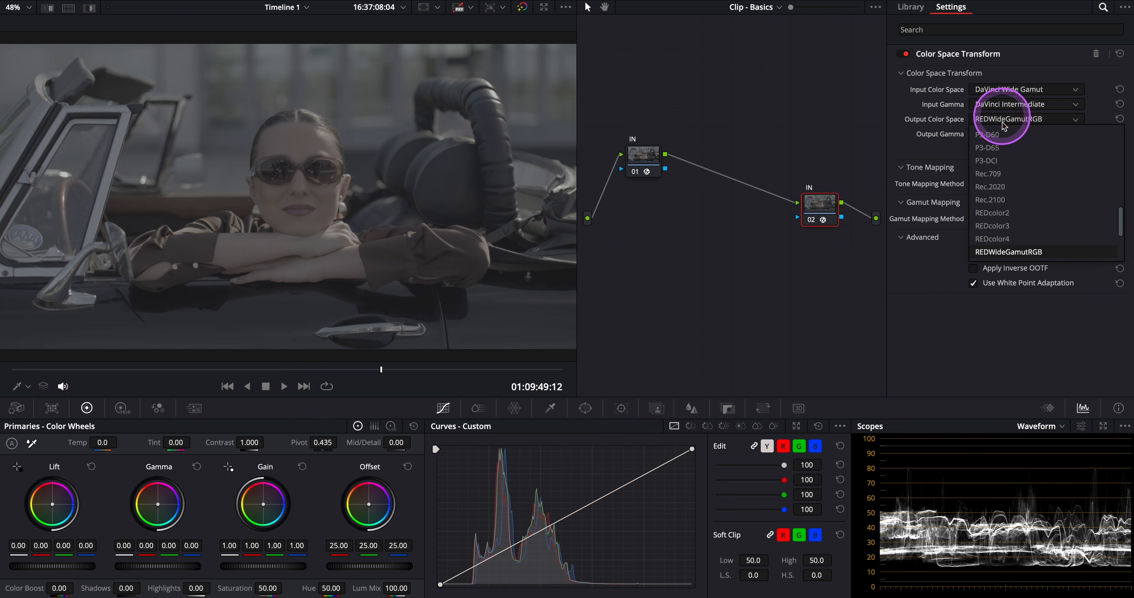
left_click(993, 171)
left_click(1011, 132)
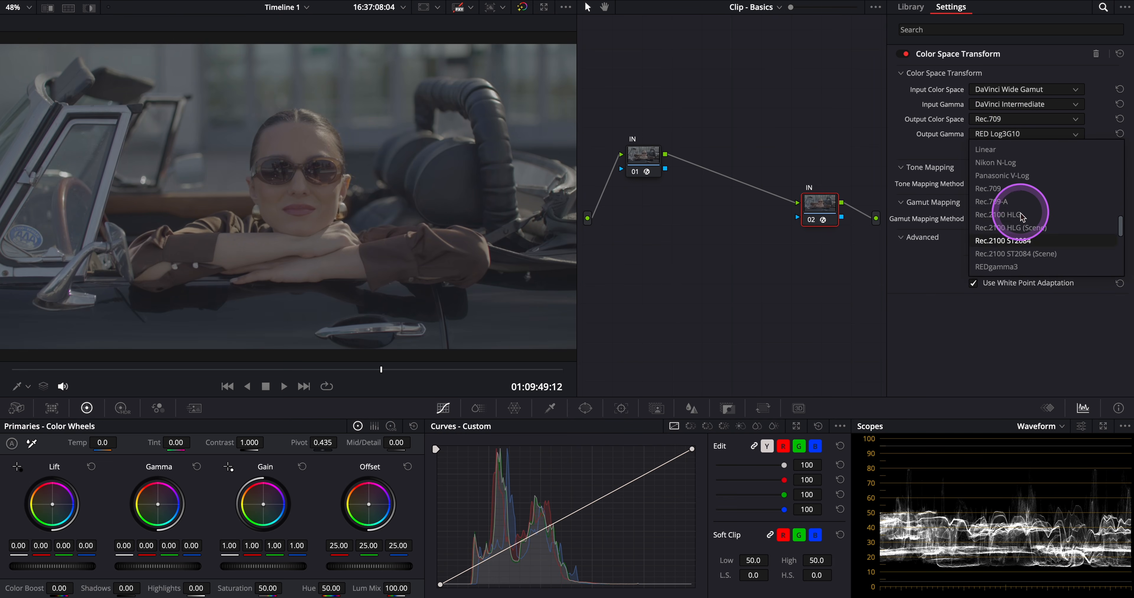
left_click(1013, 218)
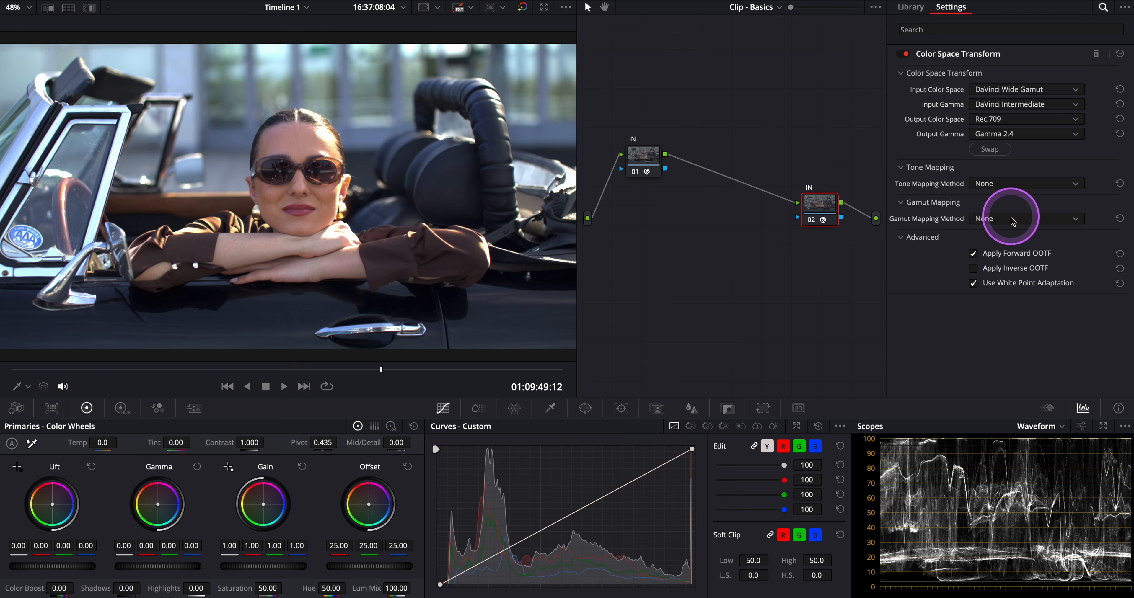
Set the second node's tone mapping to DaVinci with a custom maximum input of 10000 nits, and relabel the node OUT.
left_click(988, 184)
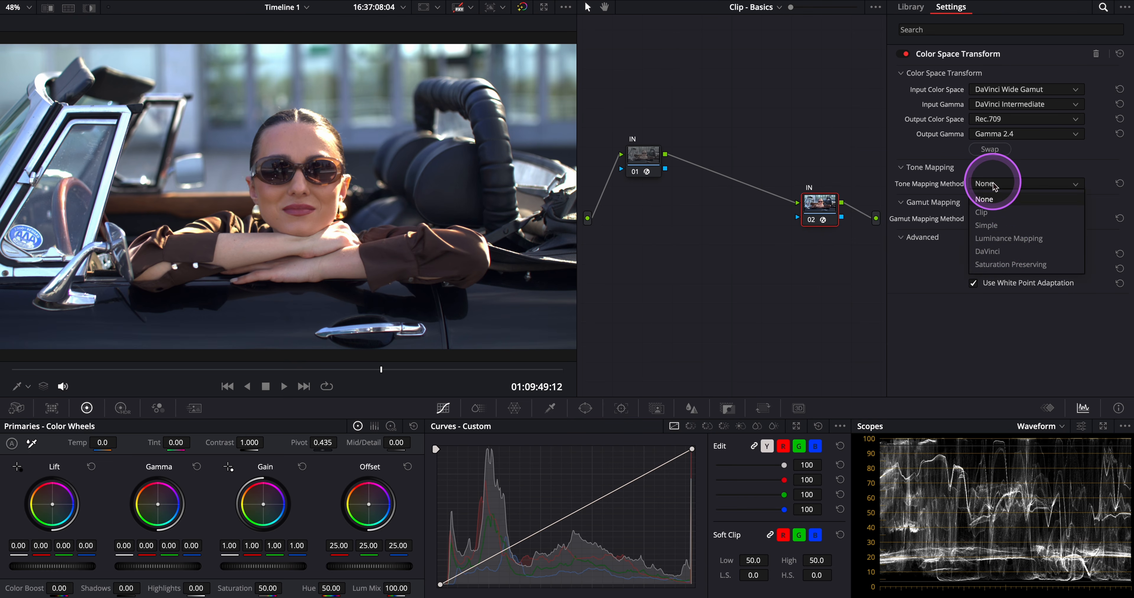
left_click(1005, 256)
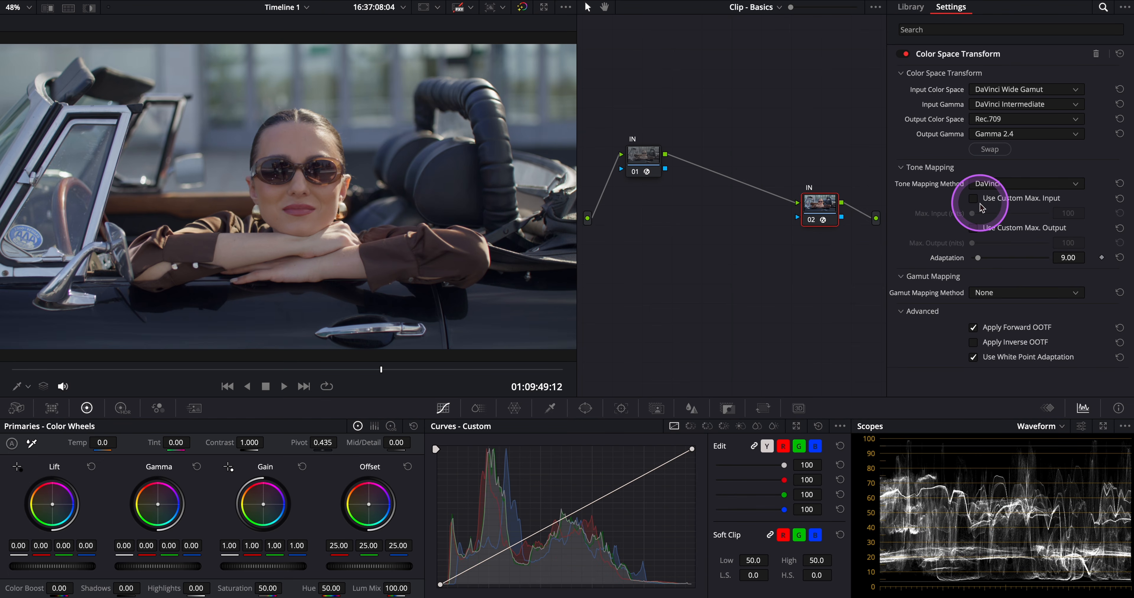
left_click(974, 200)
left_click_drag(973, 214, 1066, 213)
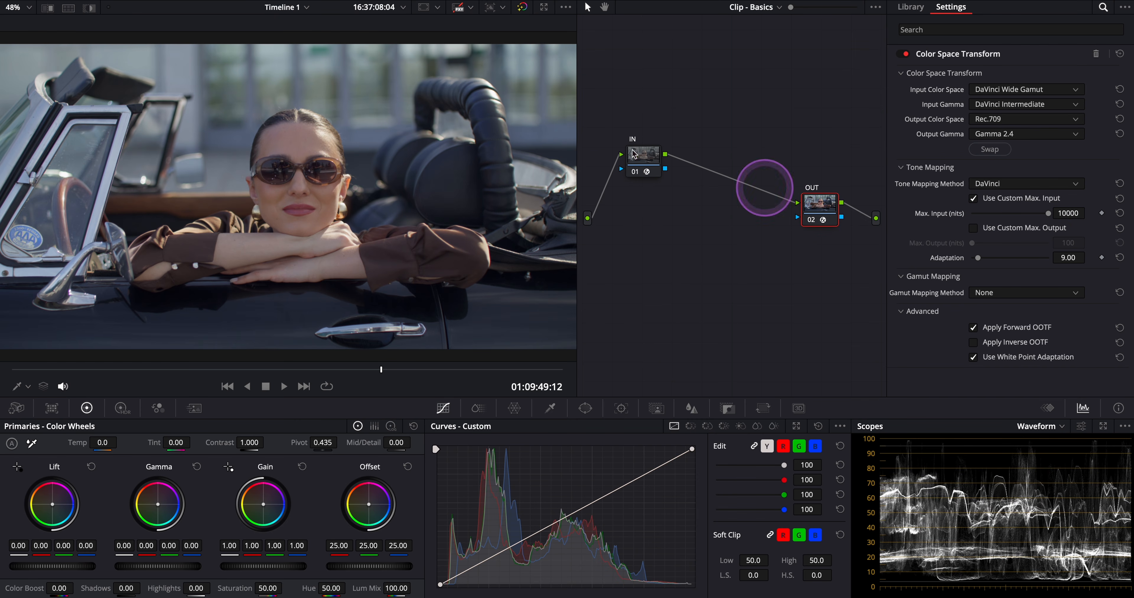
Spread the IN and OUT nodes farther apart and insert a serial node labelled LUT directly before OUT.
left_click_drag(634, 154, 626, 131)
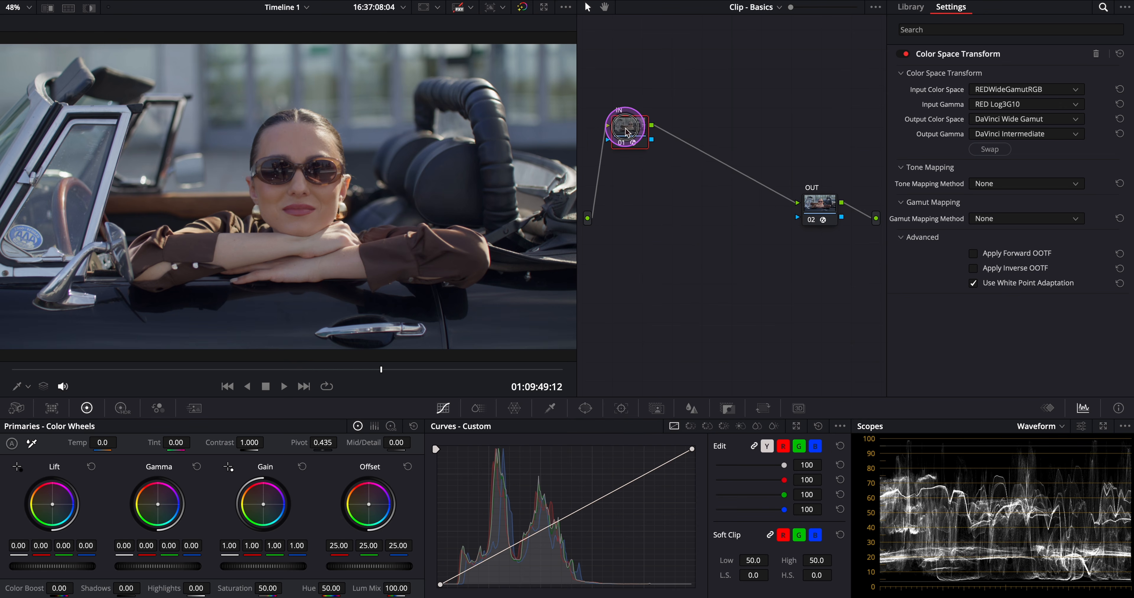
left_click_drag(819, 203, 842, 216)
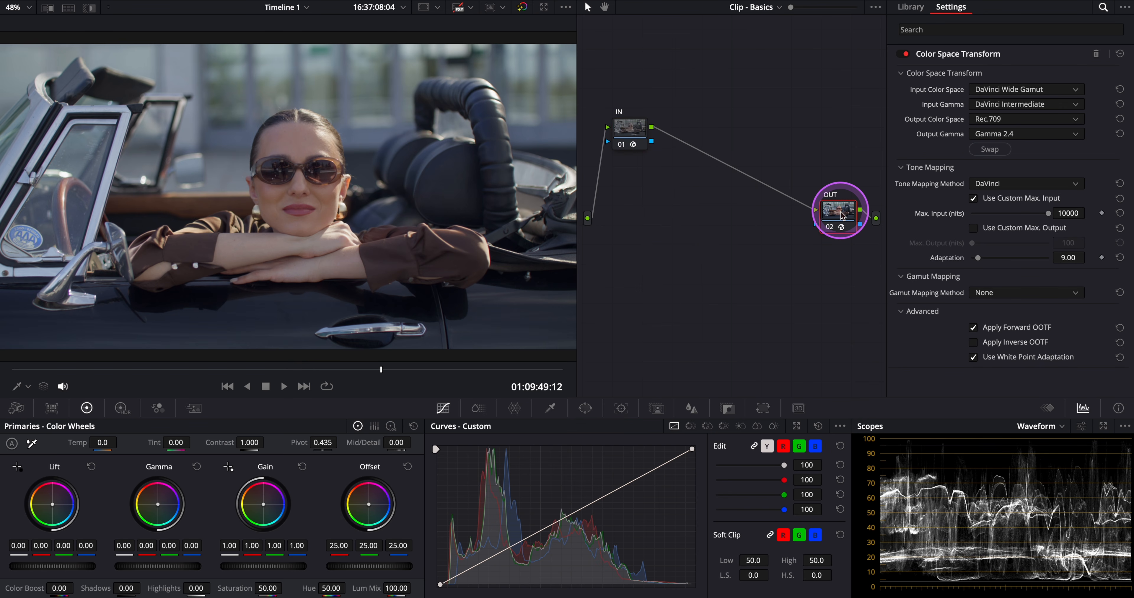
right_click(842, 216)
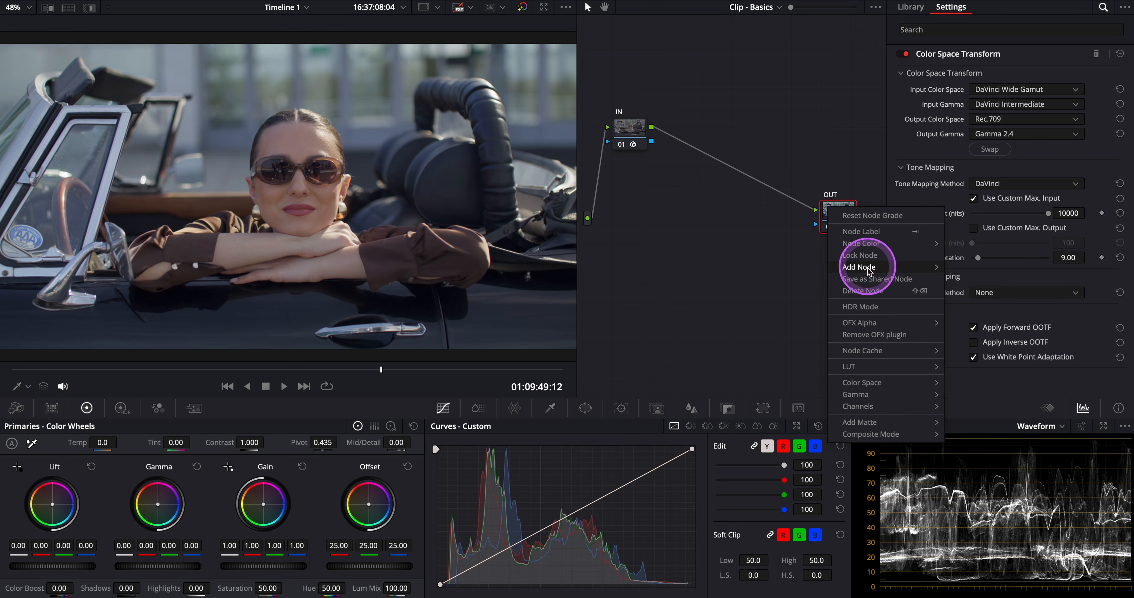
mouse_move(869, 270)
left_click(976, 273)
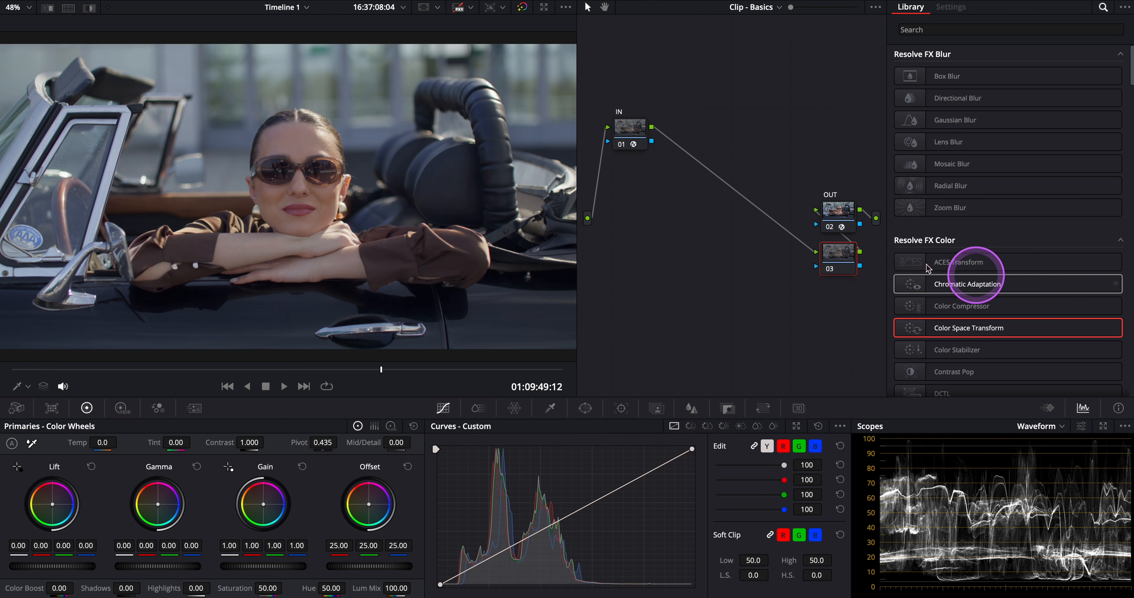
left_click_drag(839, 258, 776, 211)
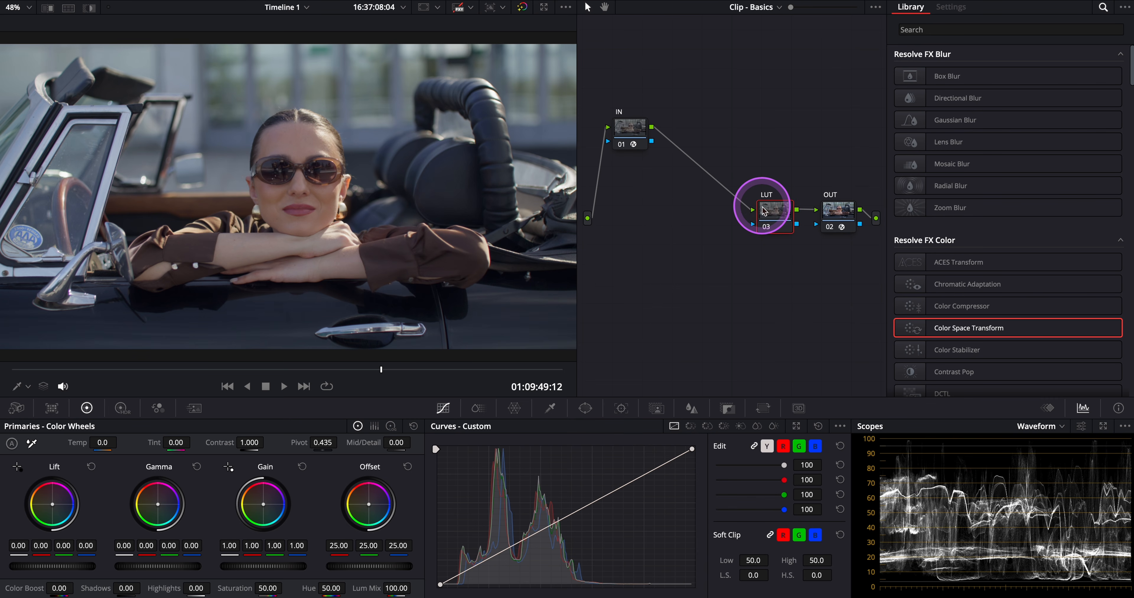
Show the Mediabee LUTs collection in the LUT gallery and widen the viewer beside it.
left_click(90, 5)
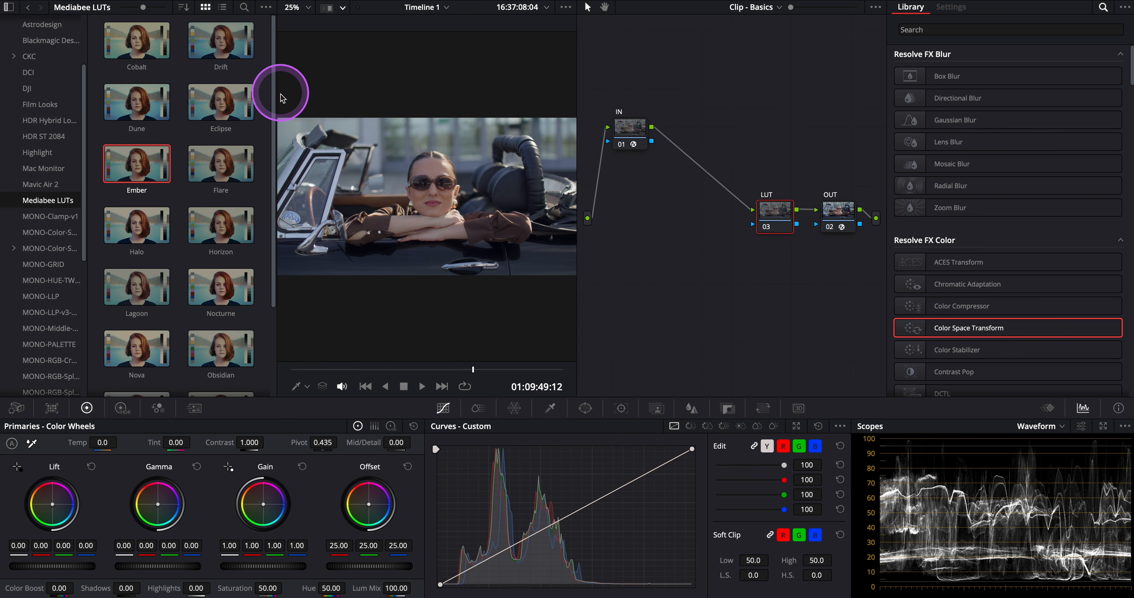
key("alt+f")
key("alt+f")
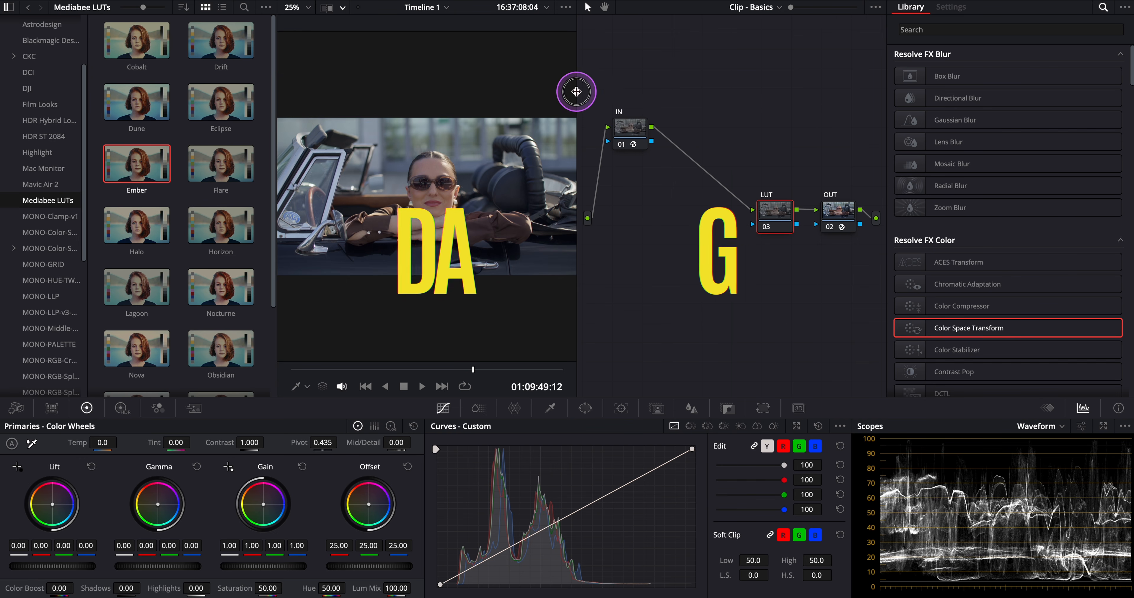
left_click_drag(576, 92, 667, 98)
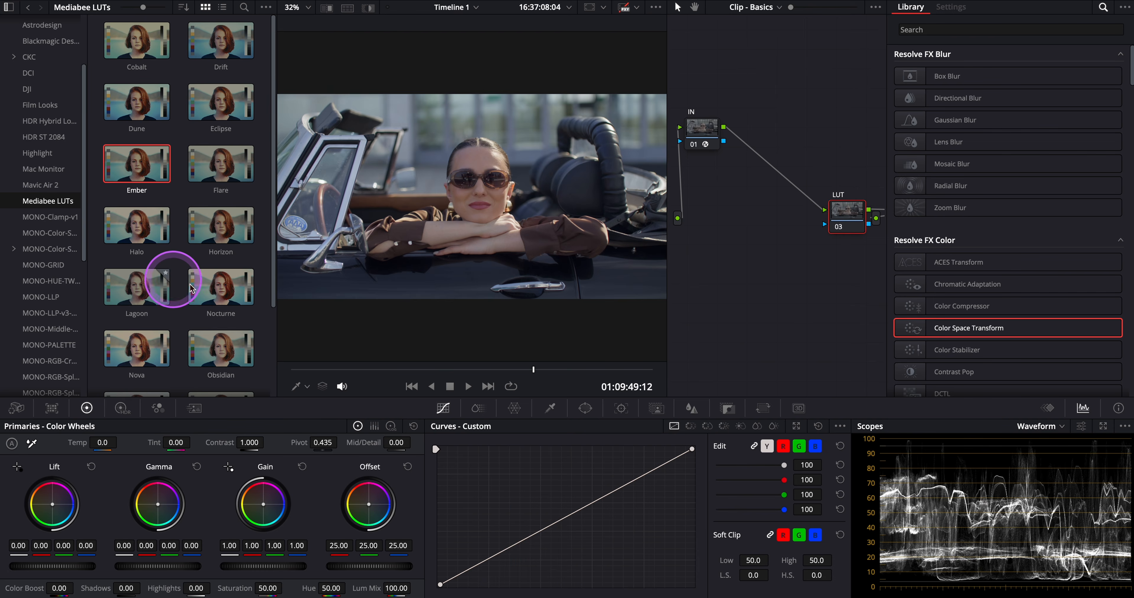
Preview the Mediabee LUTs on the clip and apply Horizon to the LUT node.
scroll(207, 237, "down", 3)
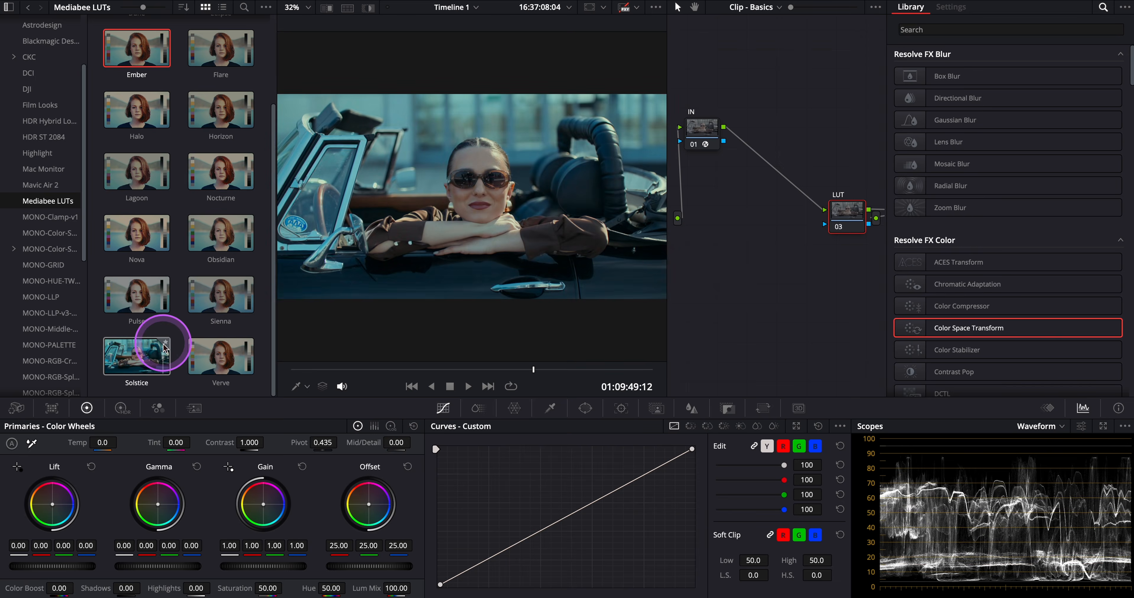
right_click(210, 112)
left_click(243, 122)
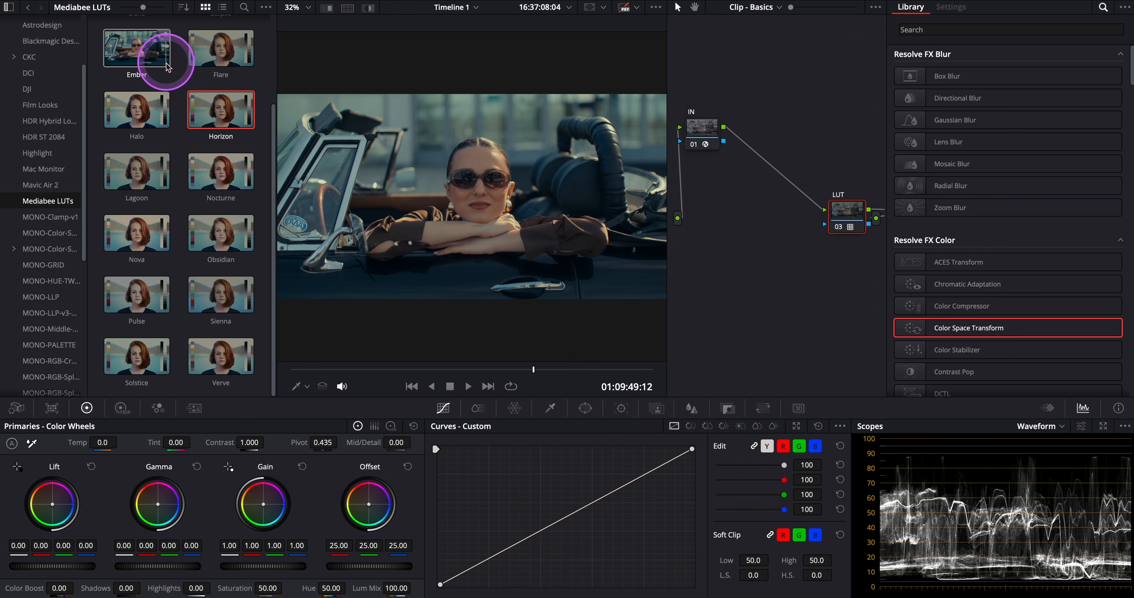
Apply the Ember LUT to the LUT node.
right_click(148, 51)
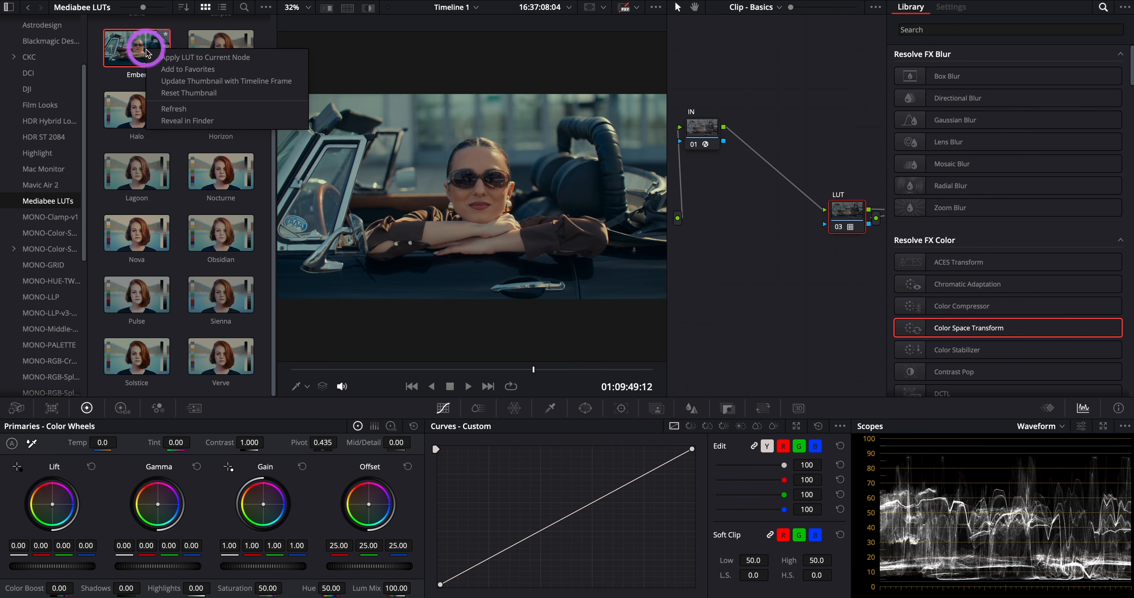
left_click(173, 58)
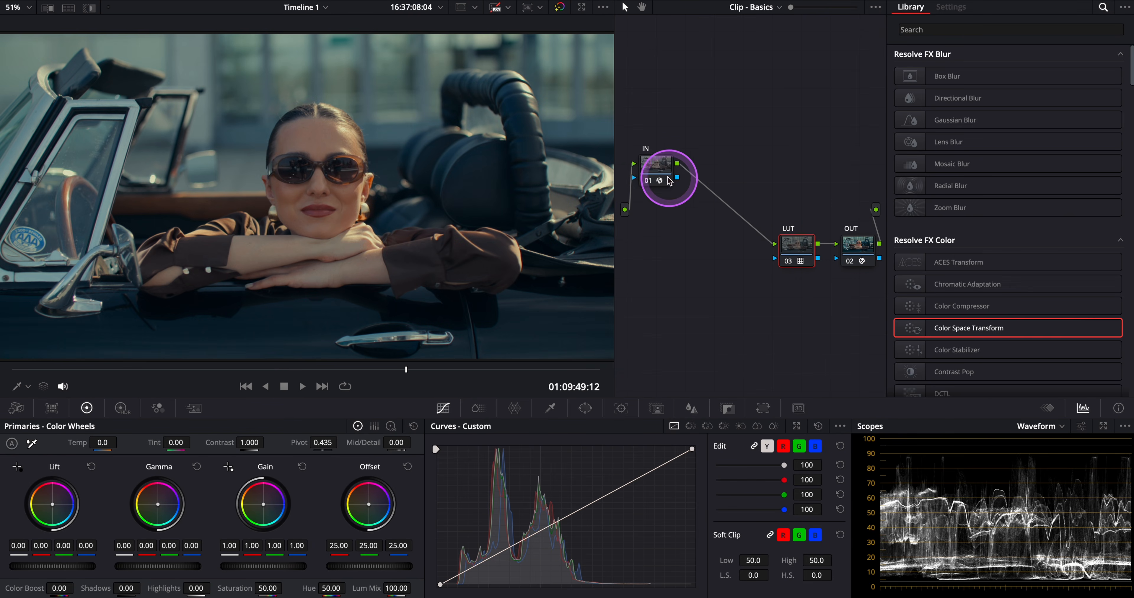
Add two serial nodes directly after the IN node and label them Balance and Contrast in that order.
left_click_drag(669, 181, 663, 173)
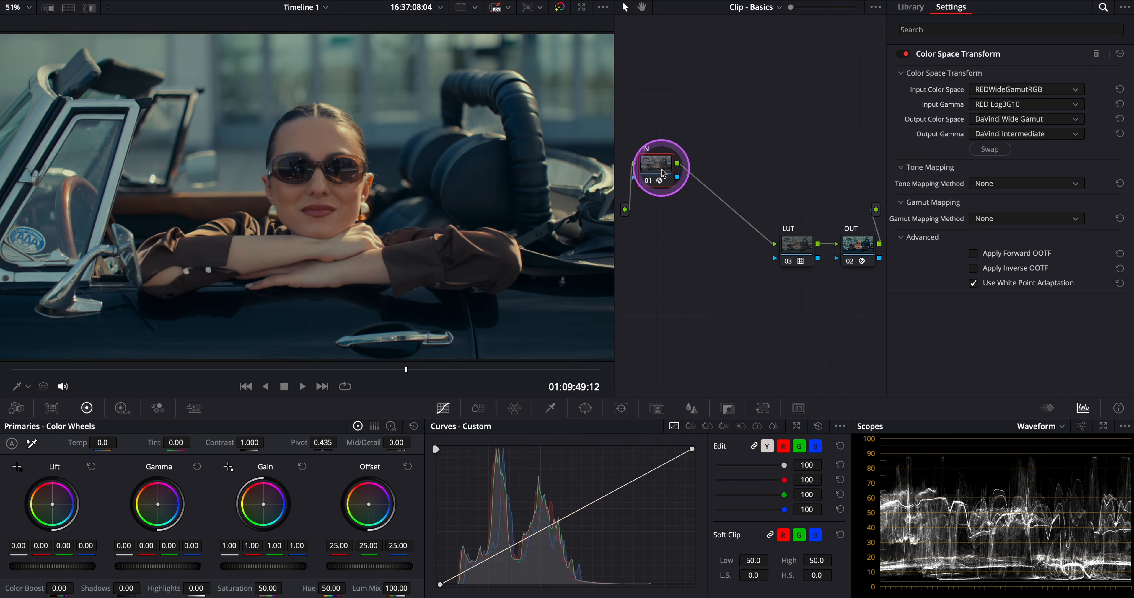
key("alt+s")
key("alt+s")
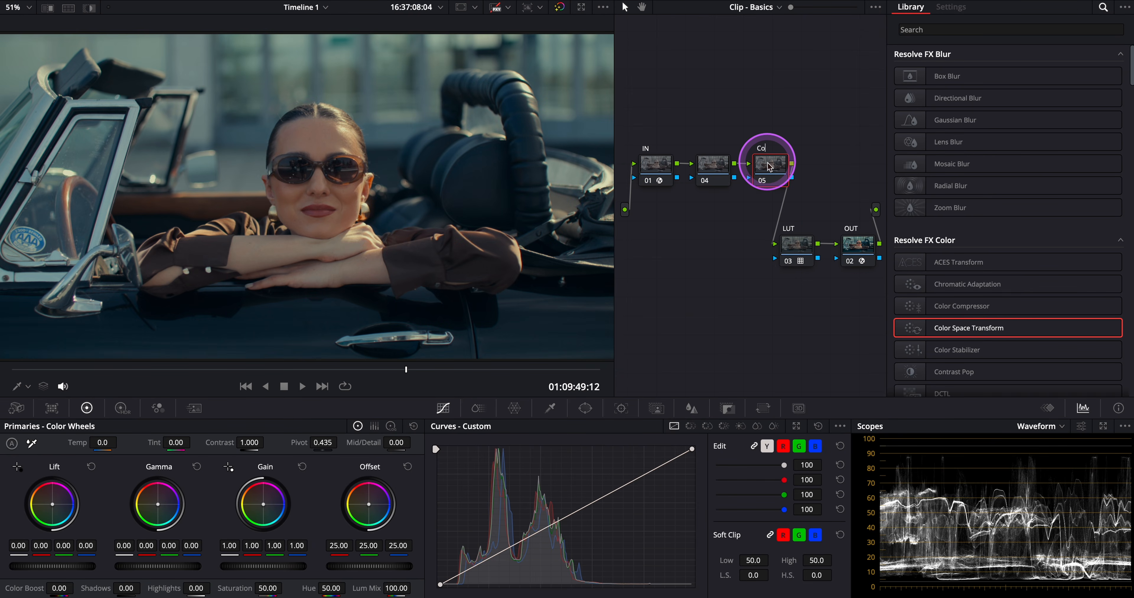
type("ntrast")
left_click(720, 171)
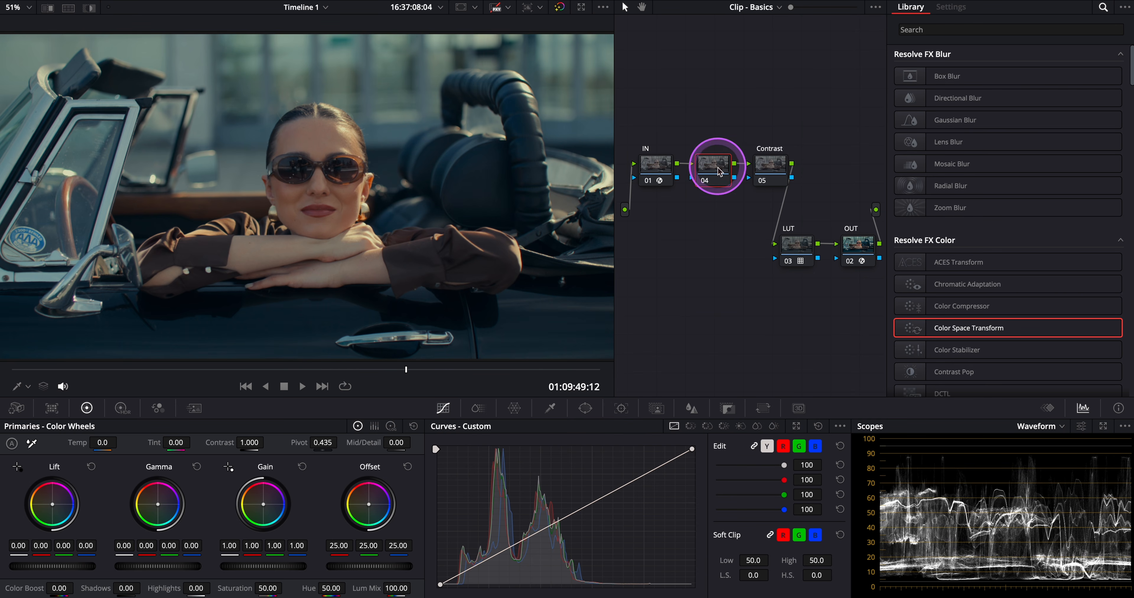
type("Balac")
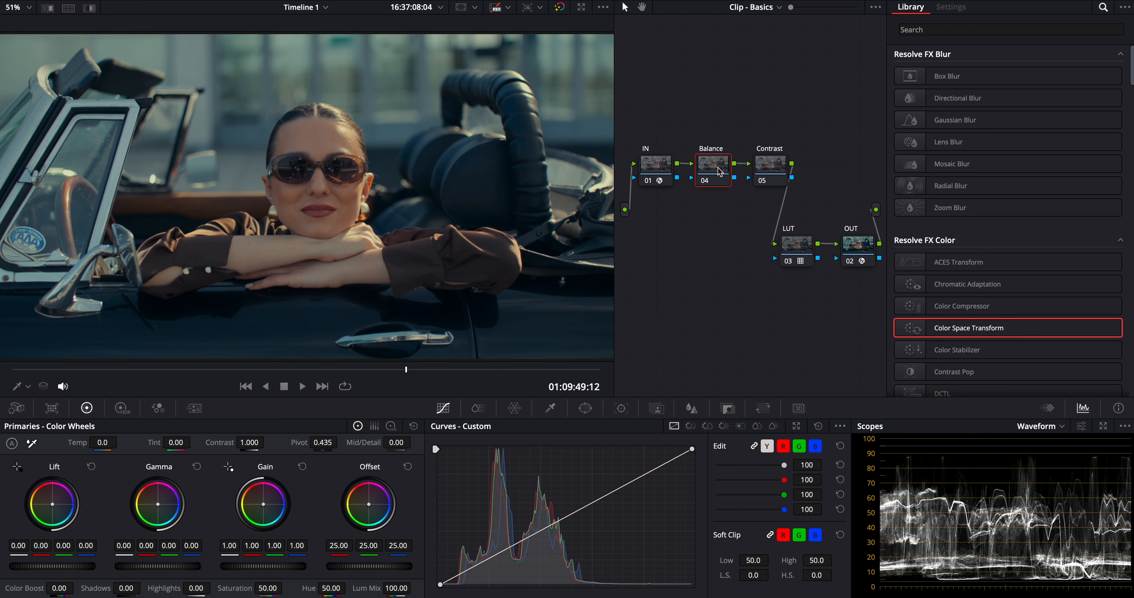
With the Contrast node active, use the Qualifier picker to sample the woman's forehead and locate her skin tone on the custom curve.
left_click(774, 172)
left_click(773, 172)
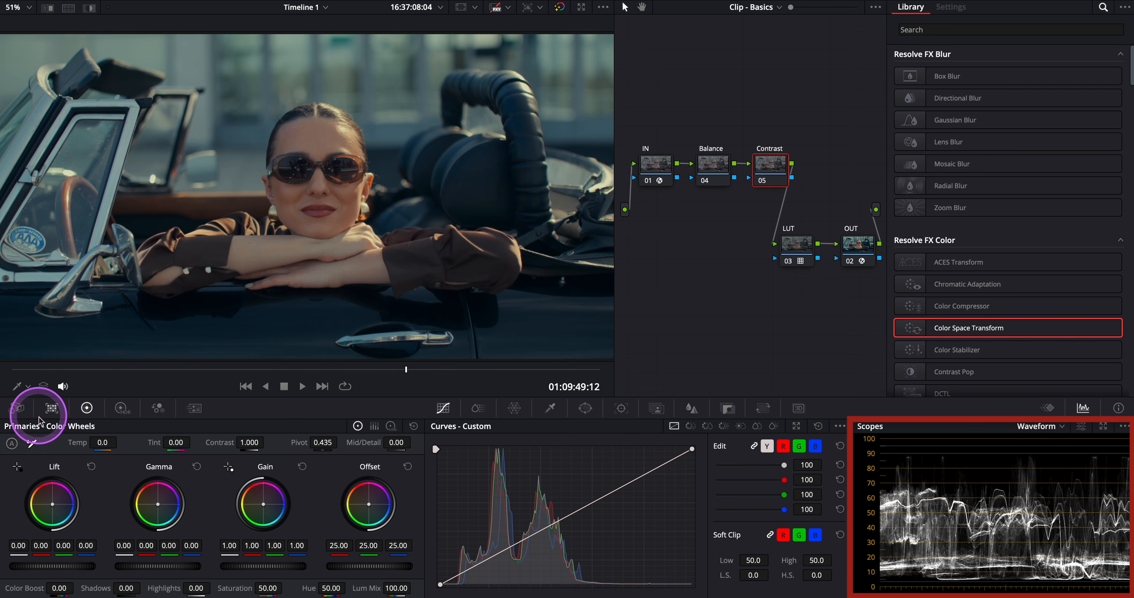
left_click(20, 388)
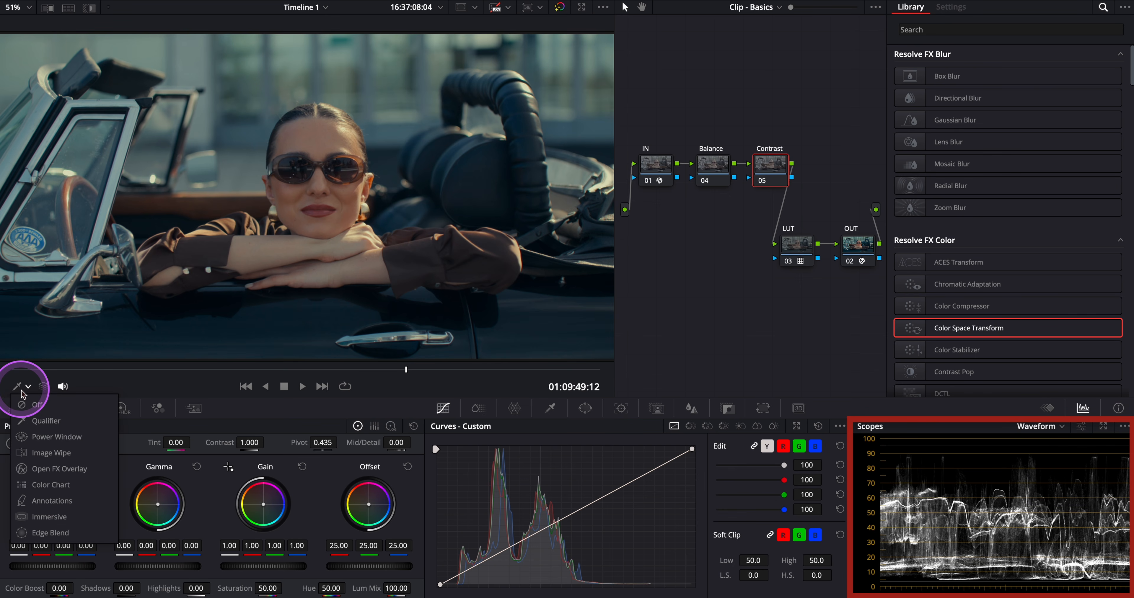
left_click(34, 421)
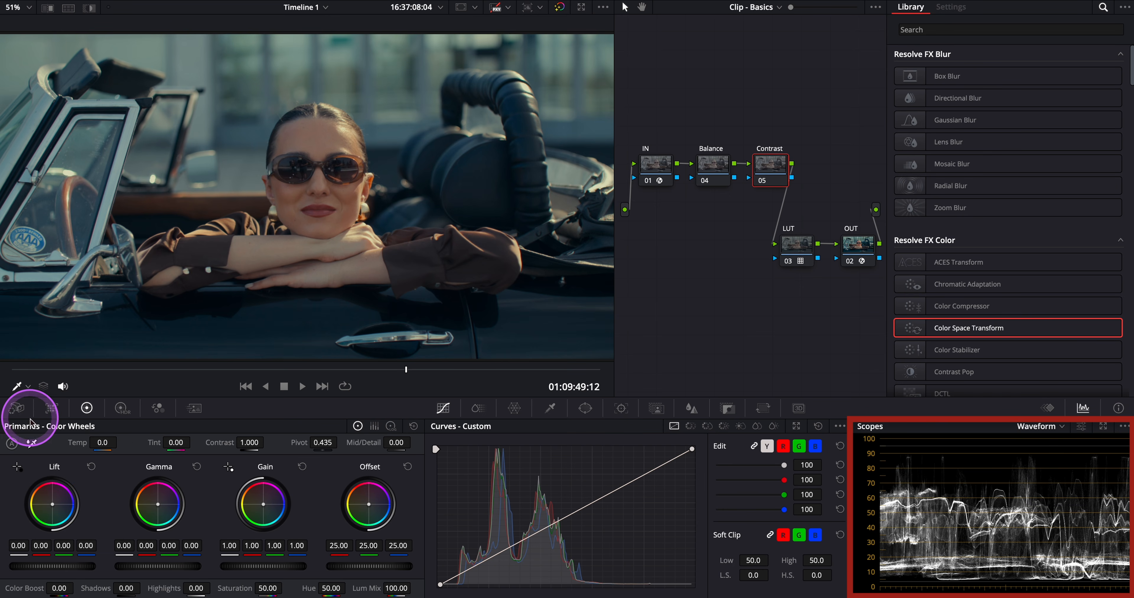
left_click(317, 141)
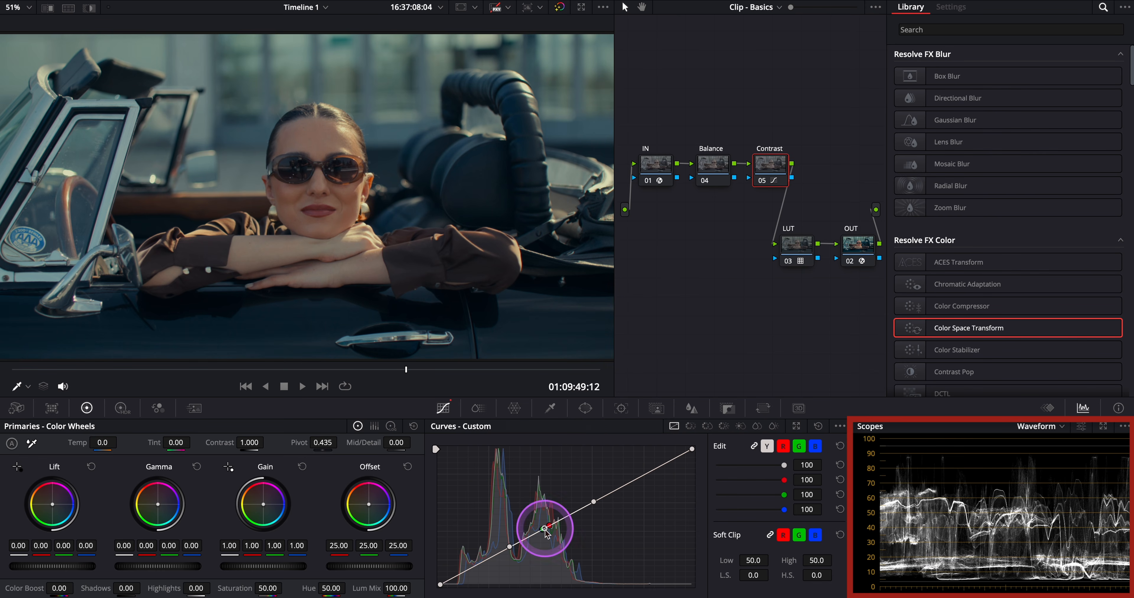
Shape the Contrast node's custom curve into a gentle S around the midtone point, with slightly raised blacks and lowered whites.
left_click_drag(439, 585, 479, 573)
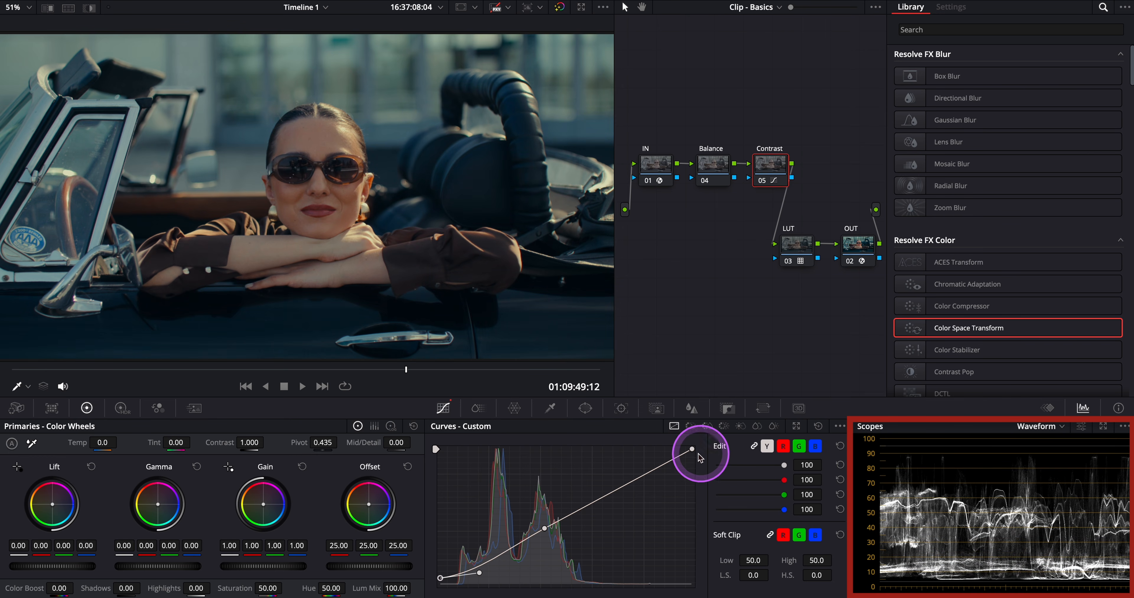
left_click_drag(692, 449, 691, 460)
left_click_drag(643, 486, 692, 455)
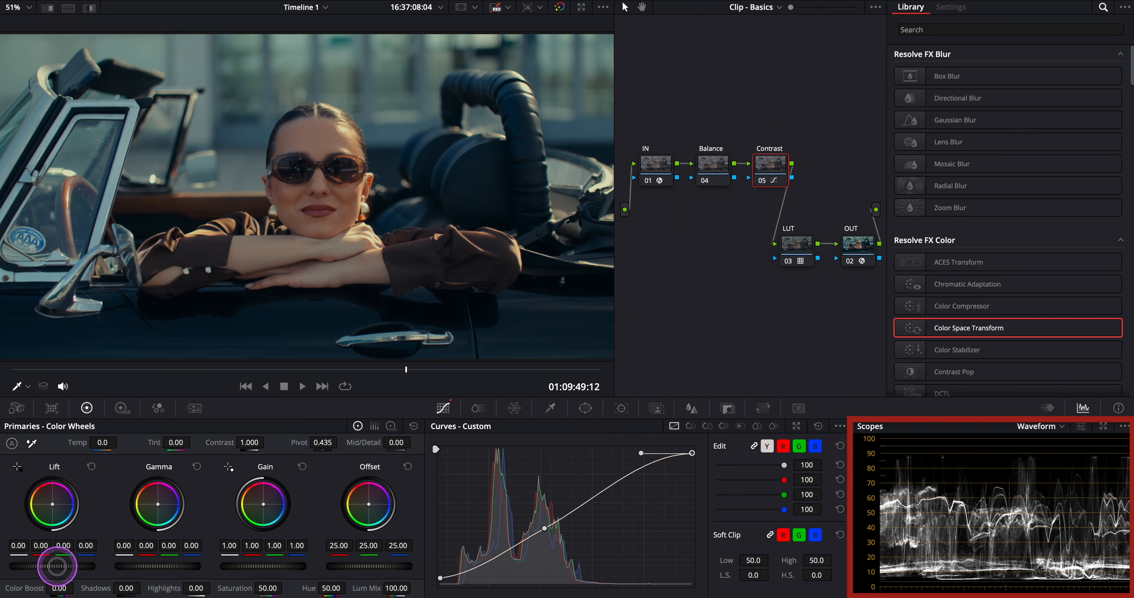
Set the Contrast node's Lift to -0.03, Gamma to 0.01 and Gain to 1.07, and compare the image without the node.
left_click_drag(58, 567, 48, 567)
left_click_drag(223, 566, 299, 567)
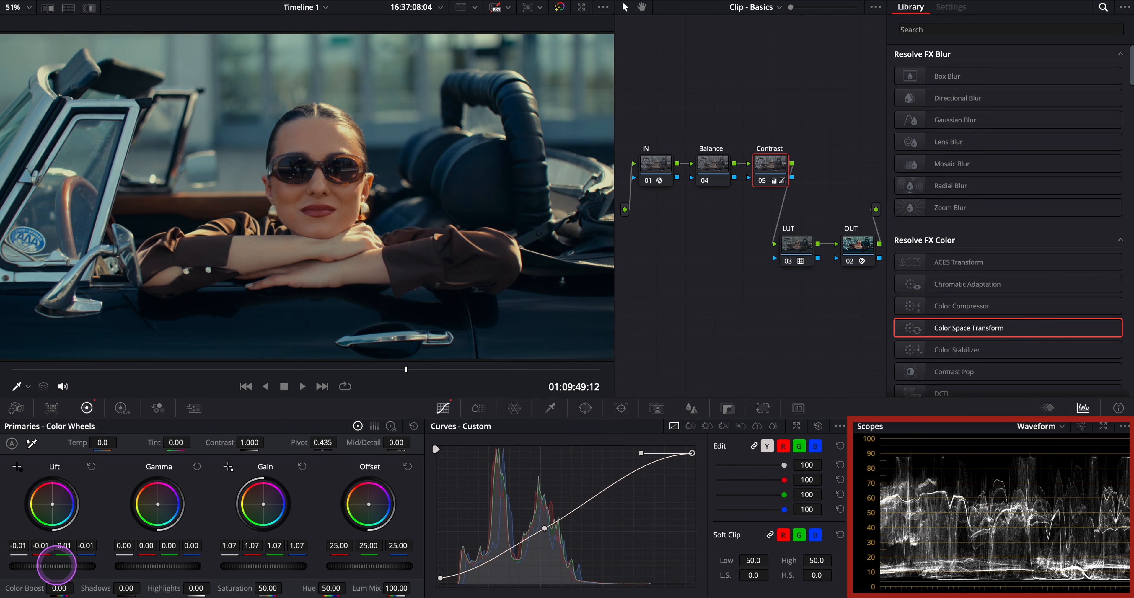
left_click_drag(56, 567, 44, 567)
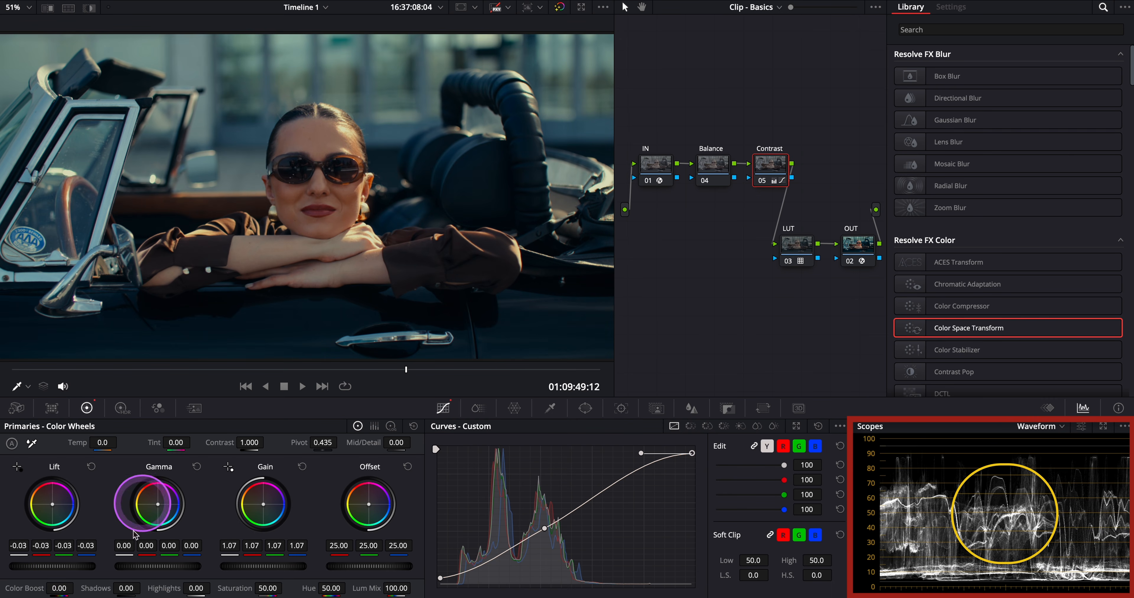
left_click_drag(152, 574, 161, 571)
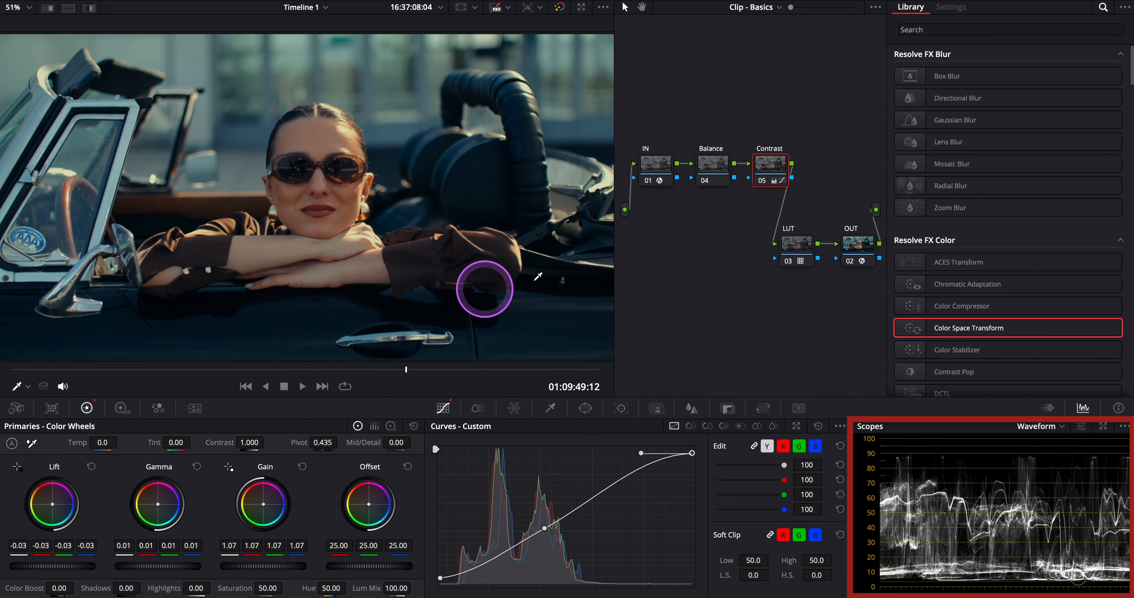
left_click(763, 182)
left_click(763, 182)
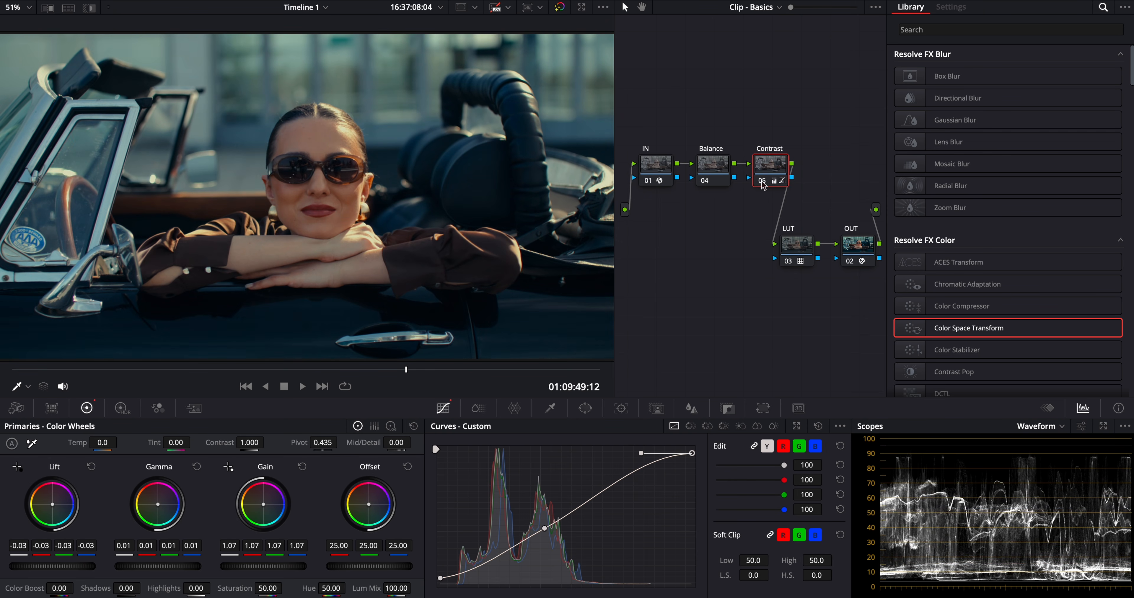
Make the Balance node active and switch the scope to the Vectorscope.
left_click(722, 171)
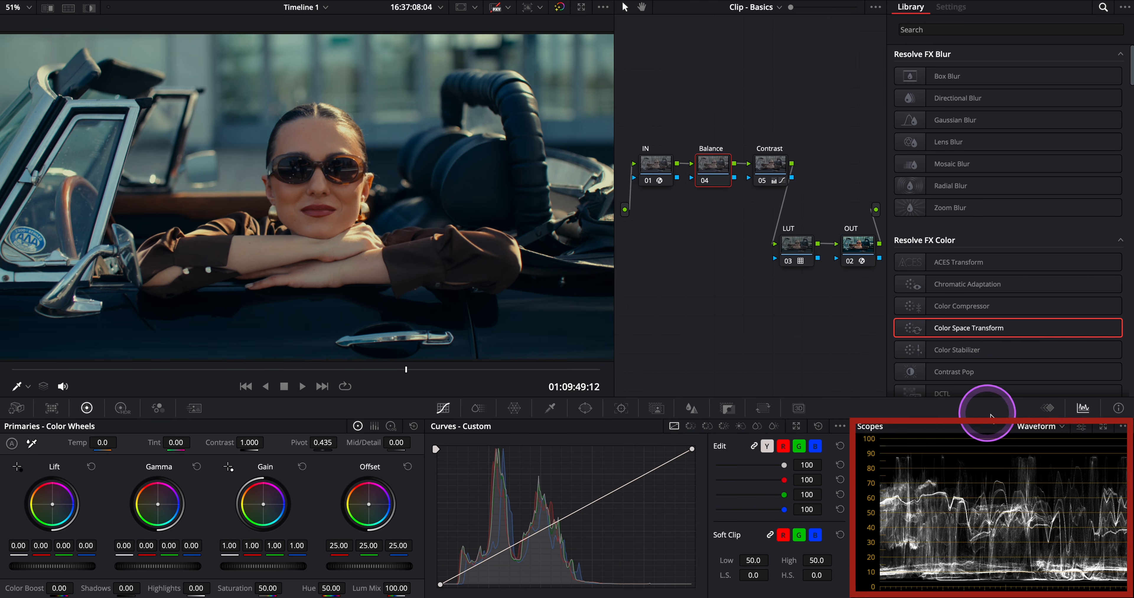
left_click(1056, 429)
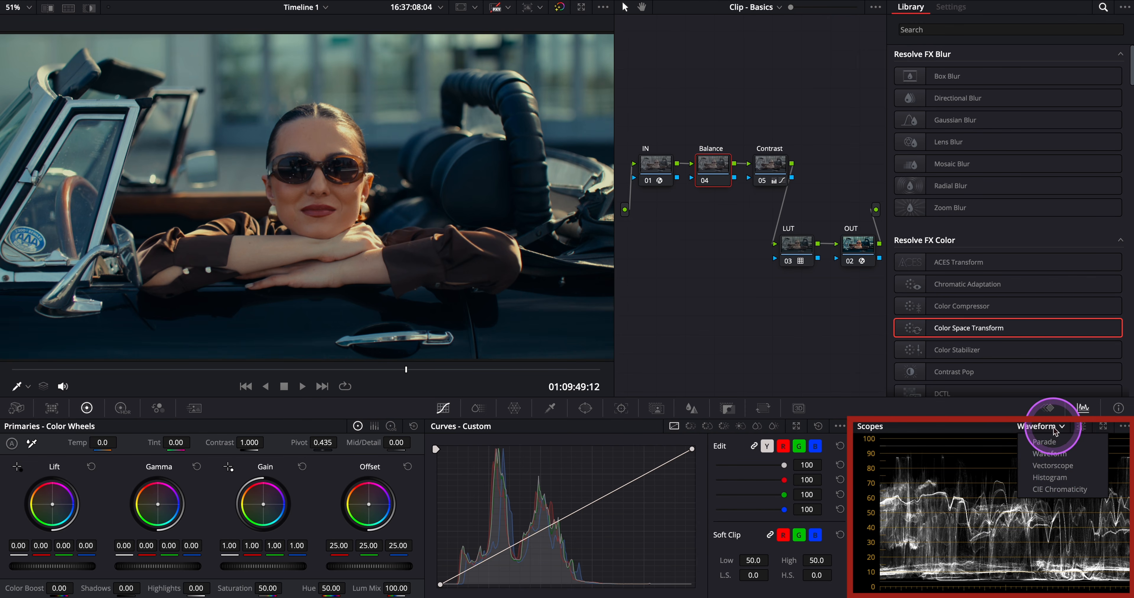
left_click(1056, 465)
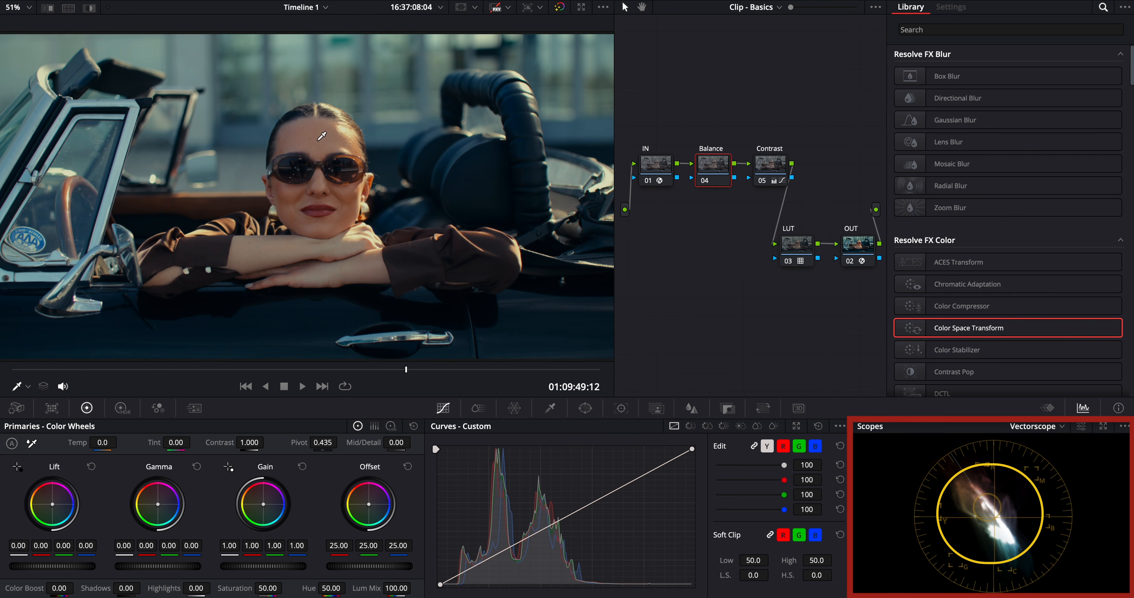
Add a separate corrector node below the chain fed from the source input, and move the LUT node into line beside Contrast.
right_click(664, 269)
left_click(815, 313)
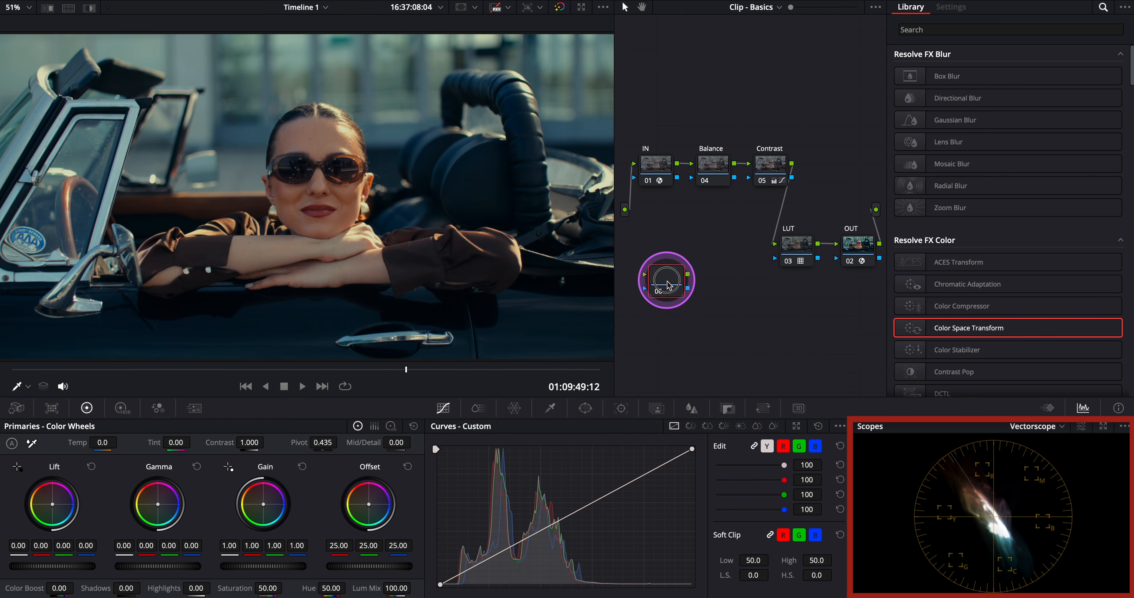
left_click_drag(625, 209, 682, 276)
left_click(800, 248)
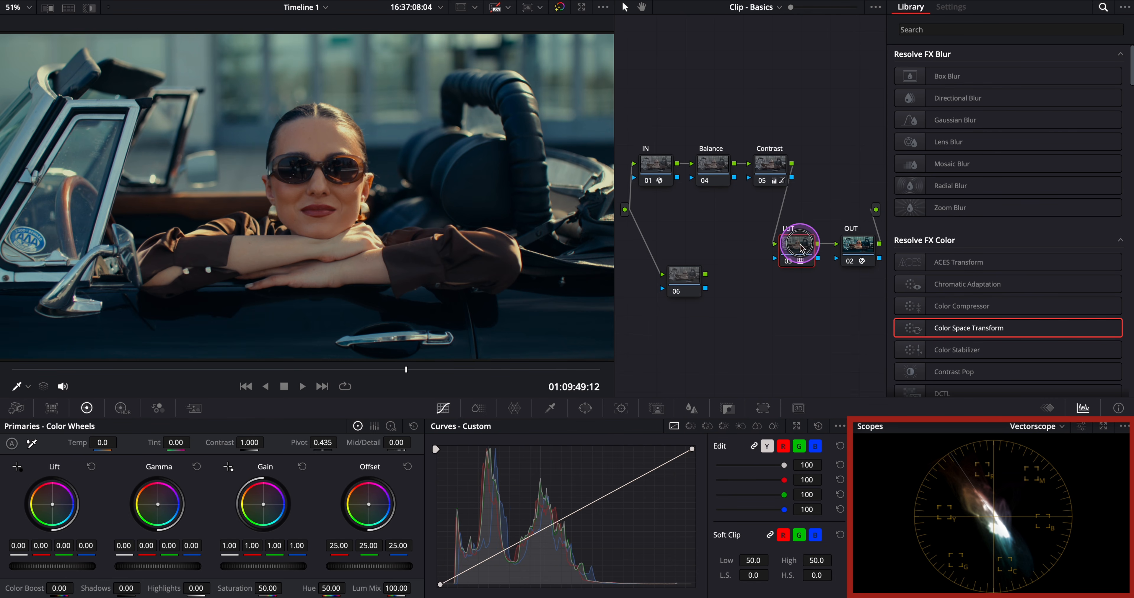
left_click_drag(800, 247, 835, 159)
Place a small circular window with Soft 1 at 0.00 on the woman's chin in node 06 and connect its key to OUT.
left_click(687, 276)
left_click(586, 408)
left_click(452, 513)
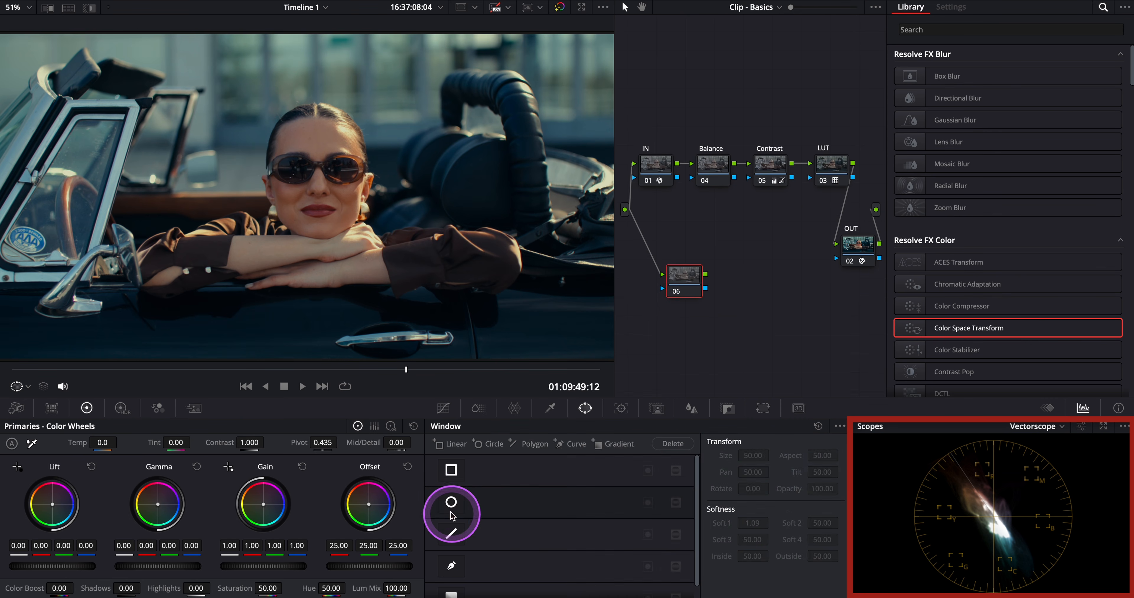
left_click_drag(752, 523, 740, 523)
left_click_drag(362, 291, 339, 221)
left_click(688, 282)
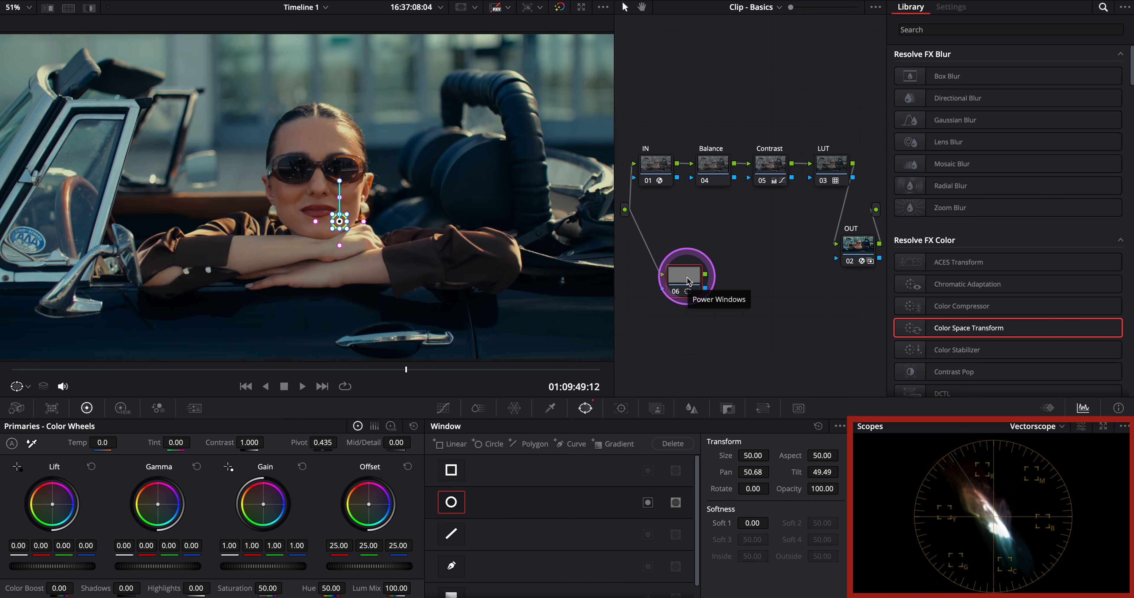
left_click_drag(705, 288, 839, 262)
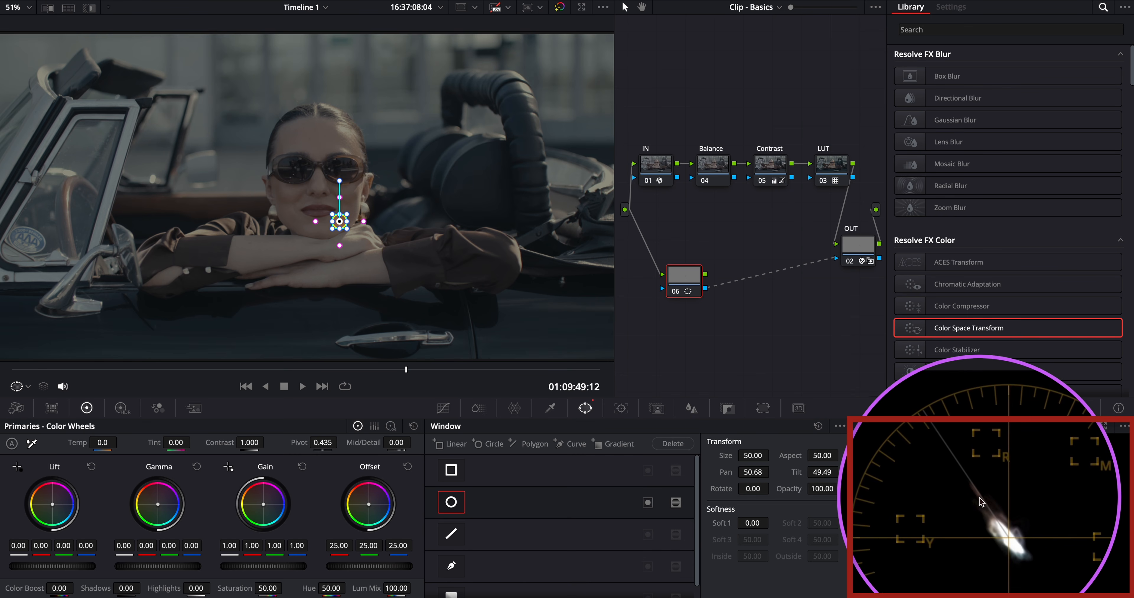
Set the Balance node's ColorSlice Skin hue to 0.10 against the vectorscope's skin tone indicator and disconnect node 06's key from OUT.
left_click(1081, 428)
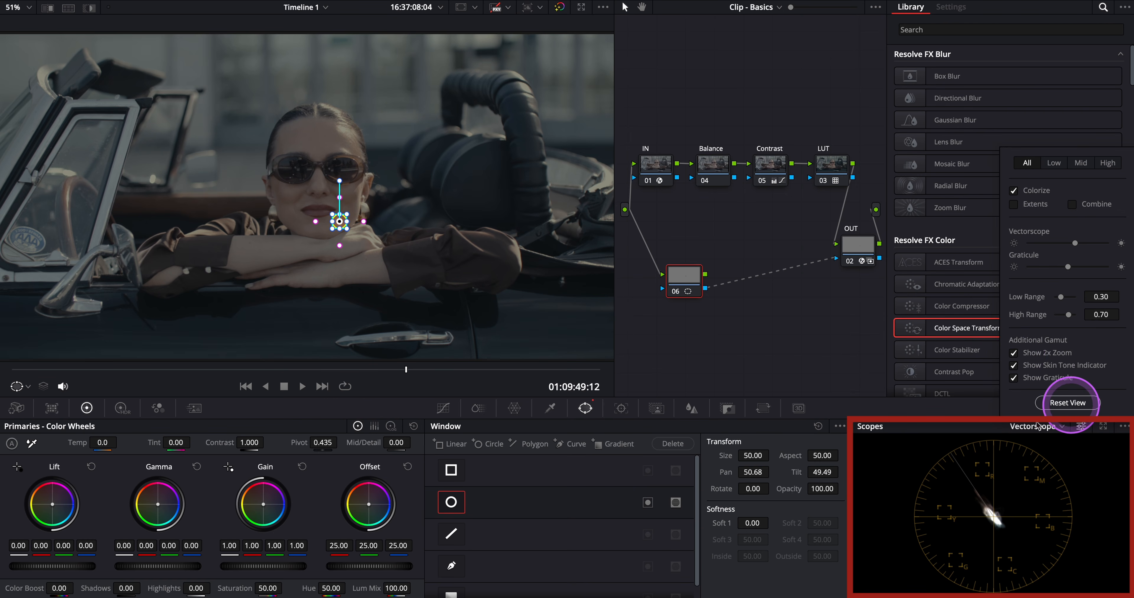
left_click(935, 458)
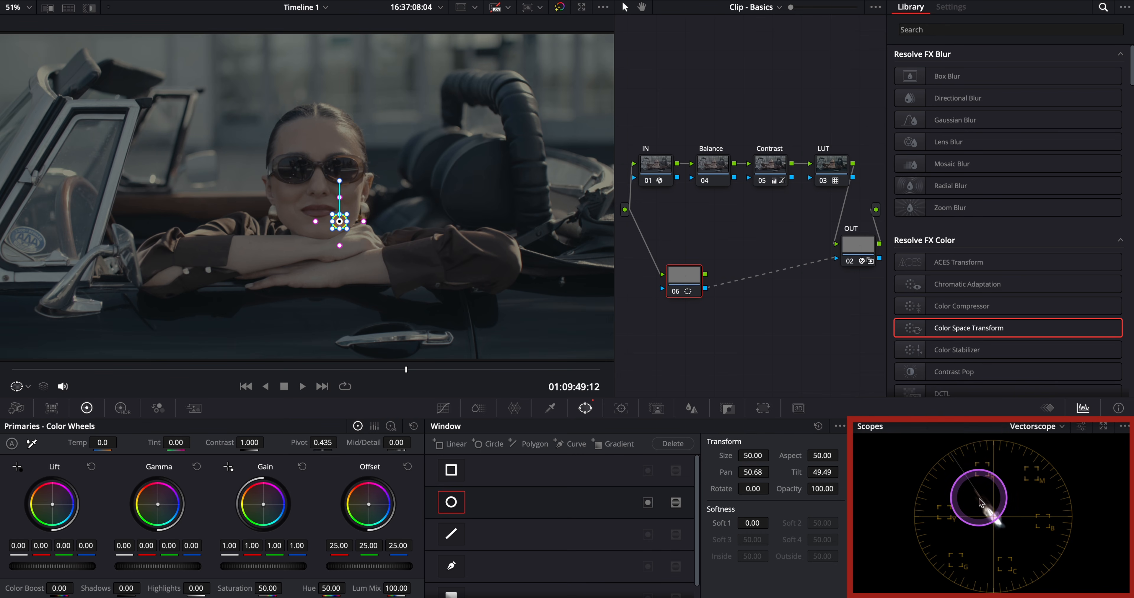
left_click(715, 173)
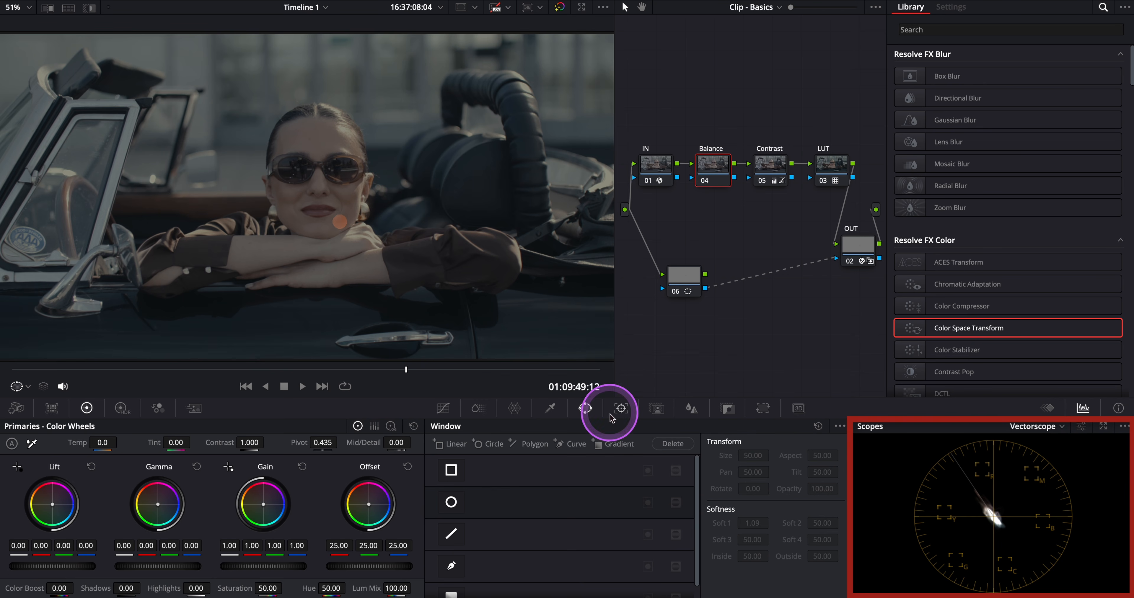
left_click(478, 409)
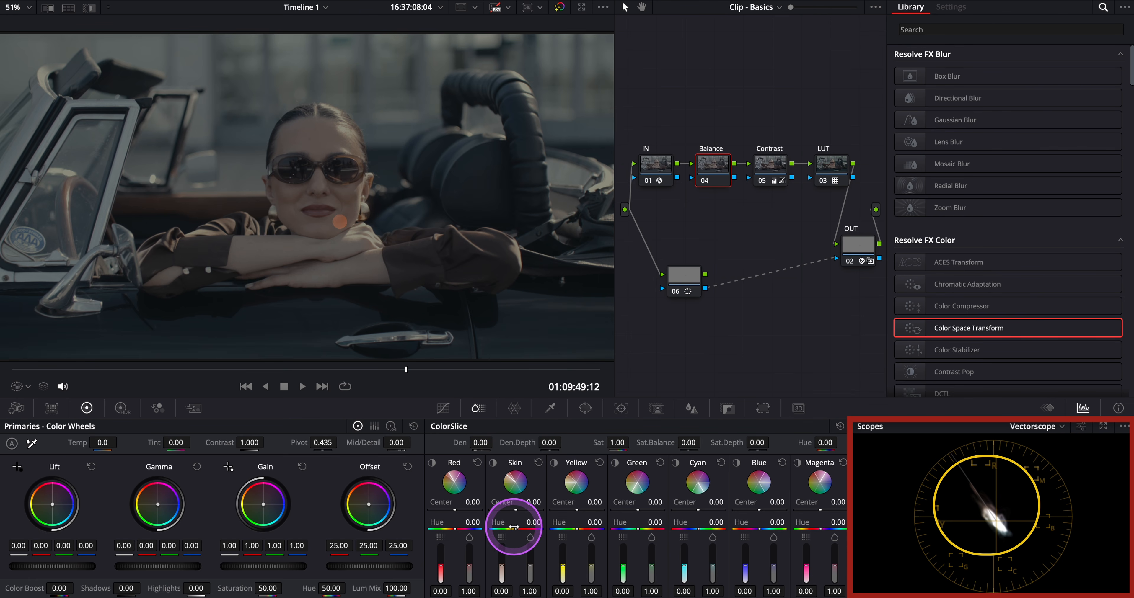
left_click_drag(517, 529, 542, 527)
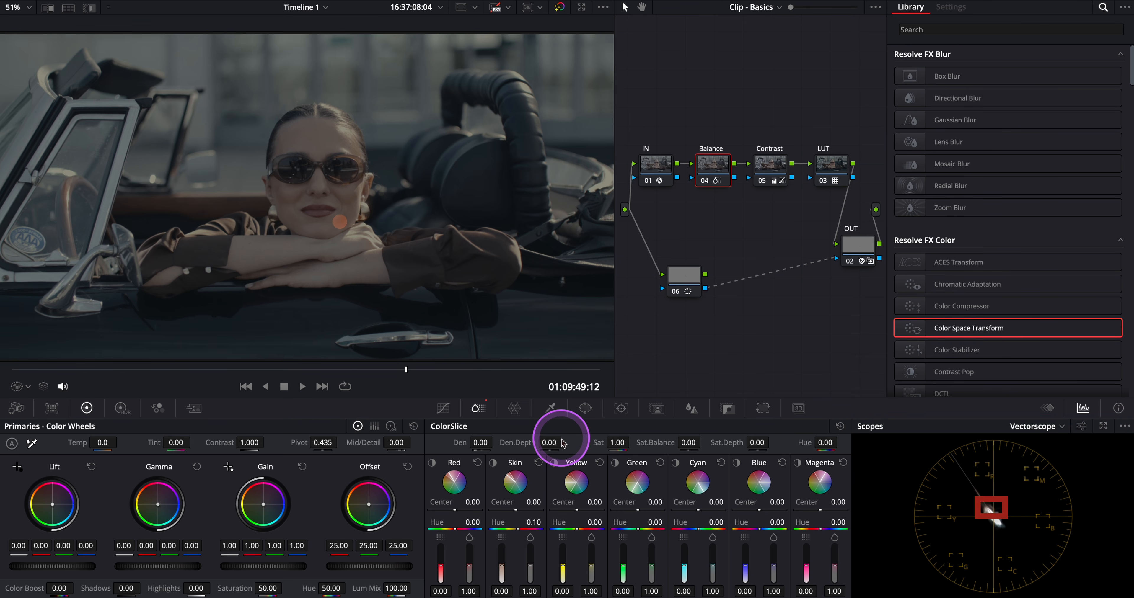
left_click_drag(837, 261, 708, 296)
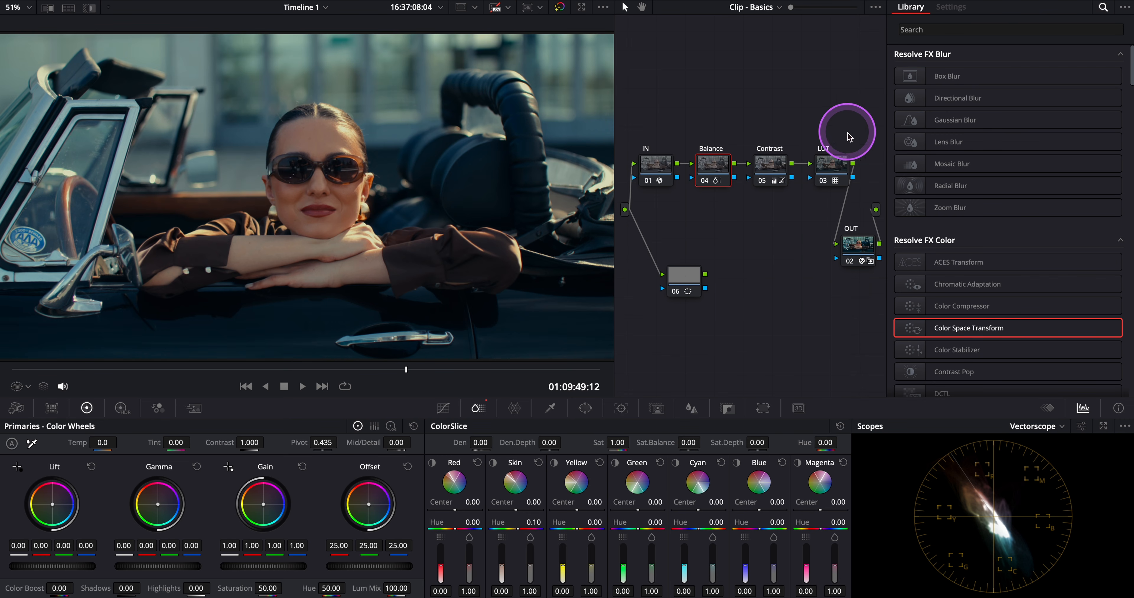
Compare the image with the Balance and Contrast nodes disabled and enabled together.
left_click(768, 169, "ctrl")
key("ctrl+d")
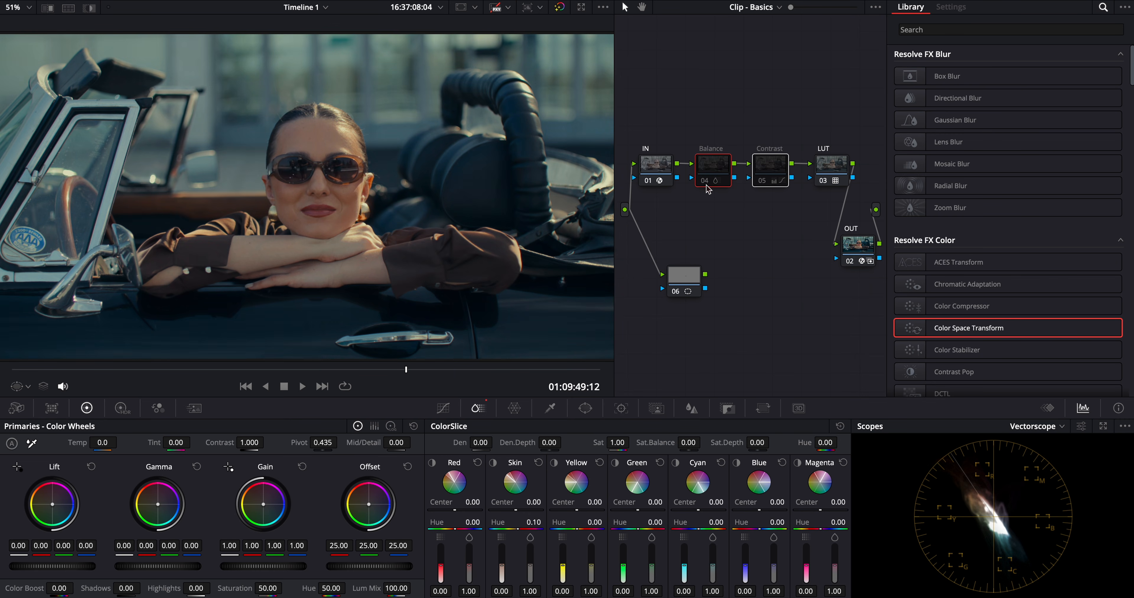
key("ctrl+d")
key("ctrl+d")
key("ctrl+d")
left_click(708, 188)
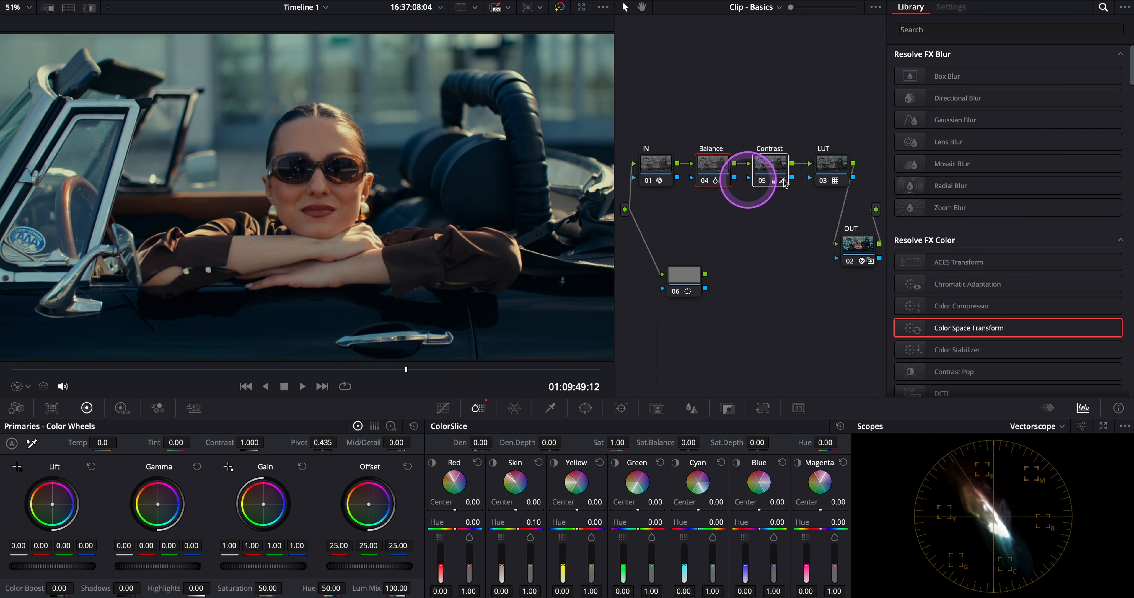
Compare the graded image with the LUT node switched off and on.
left_click(835, 174)
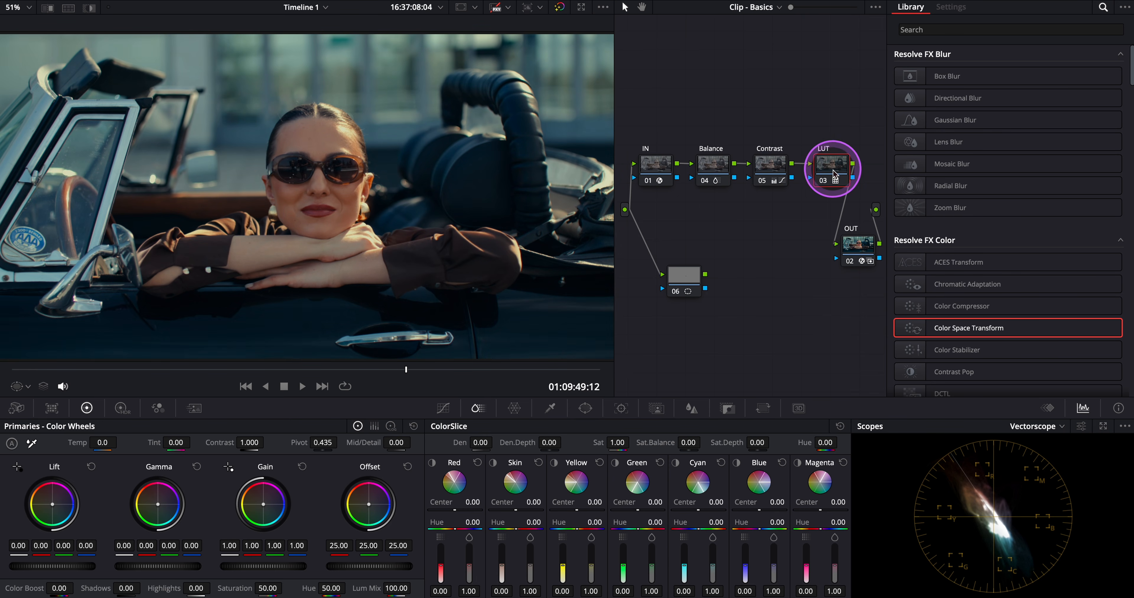
left_click(825, 184)
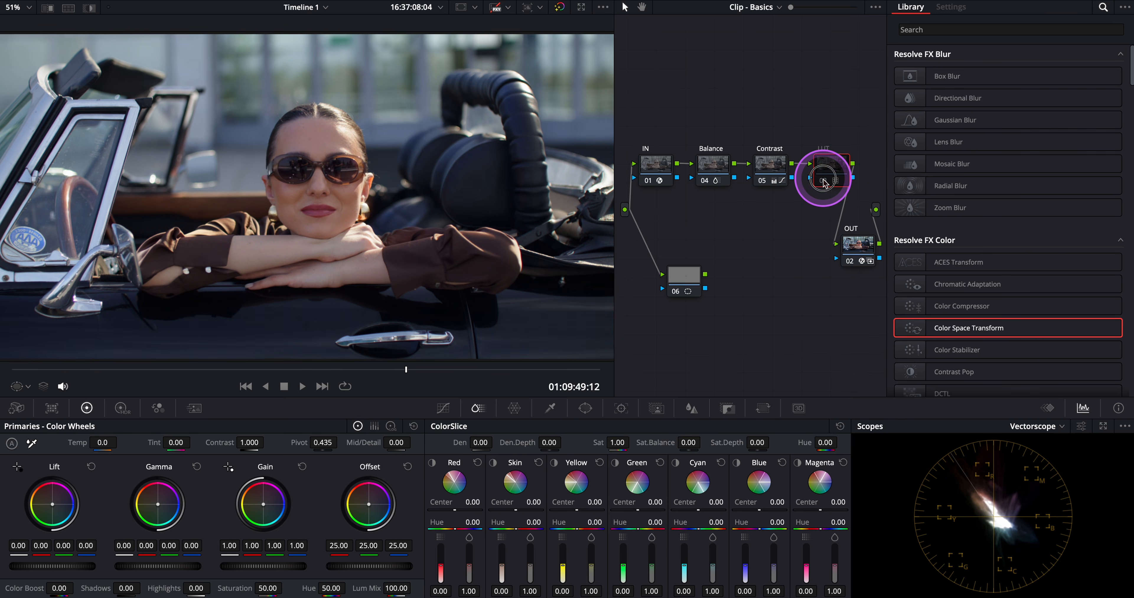
left_click(825, 184)
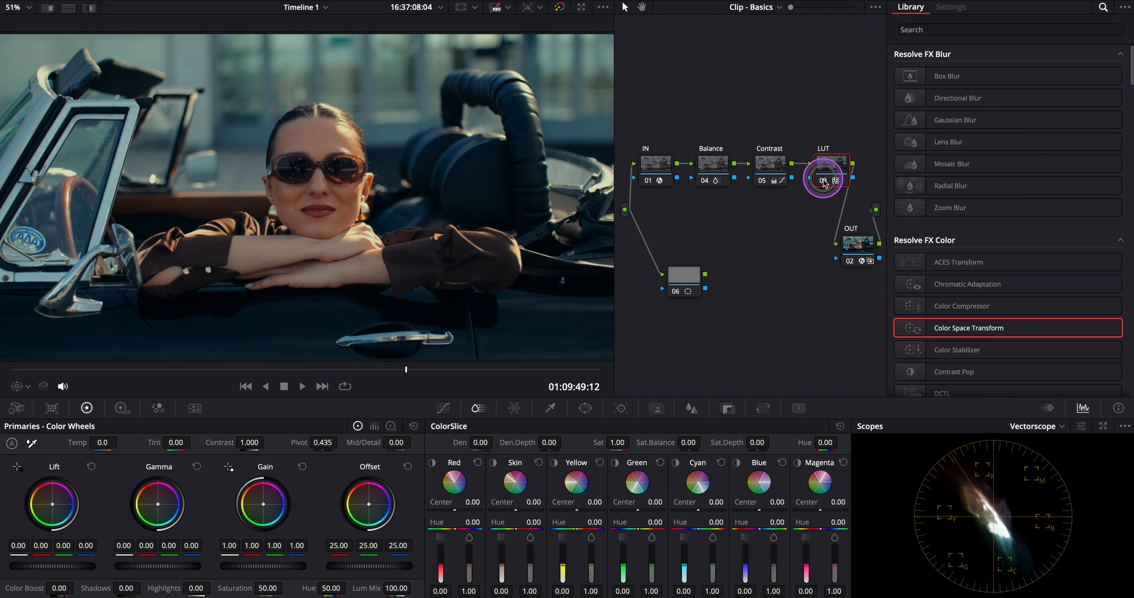
left_click(825, 184)
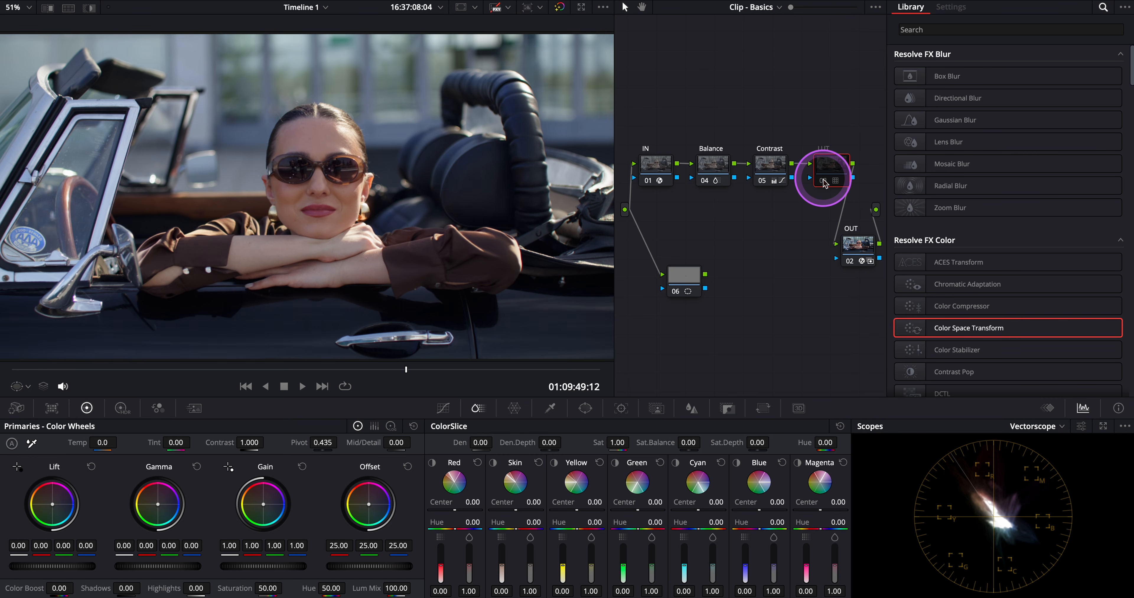
left_click(824, 184)
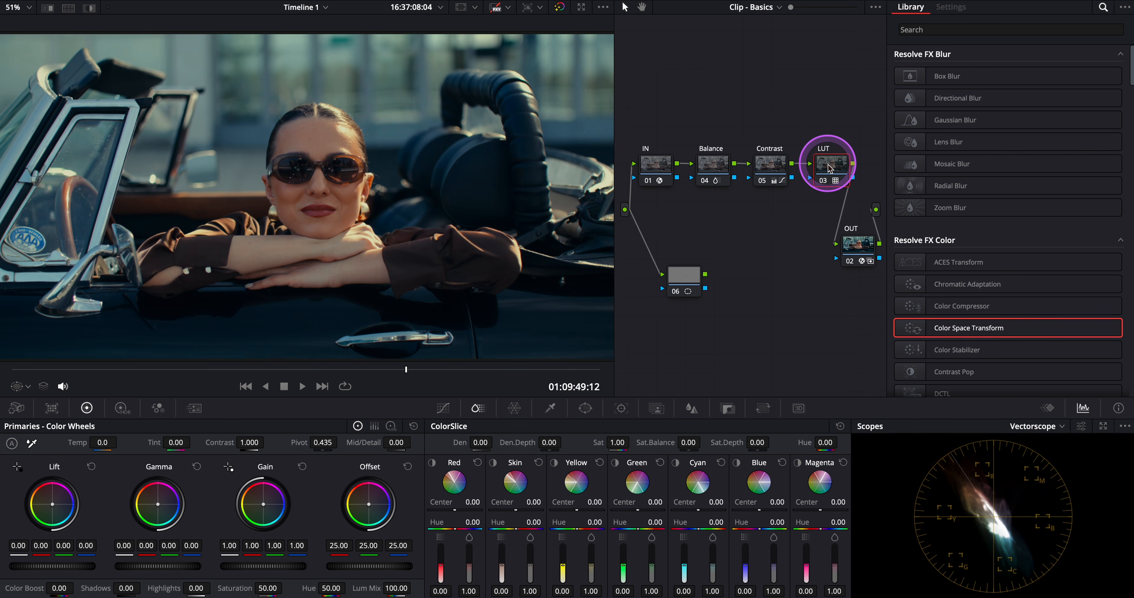
Move the LUT node below the Contrast node, add a parallel node beneath it and label the new node Film Look.
left_click_drag(829, 168, 740, 235)
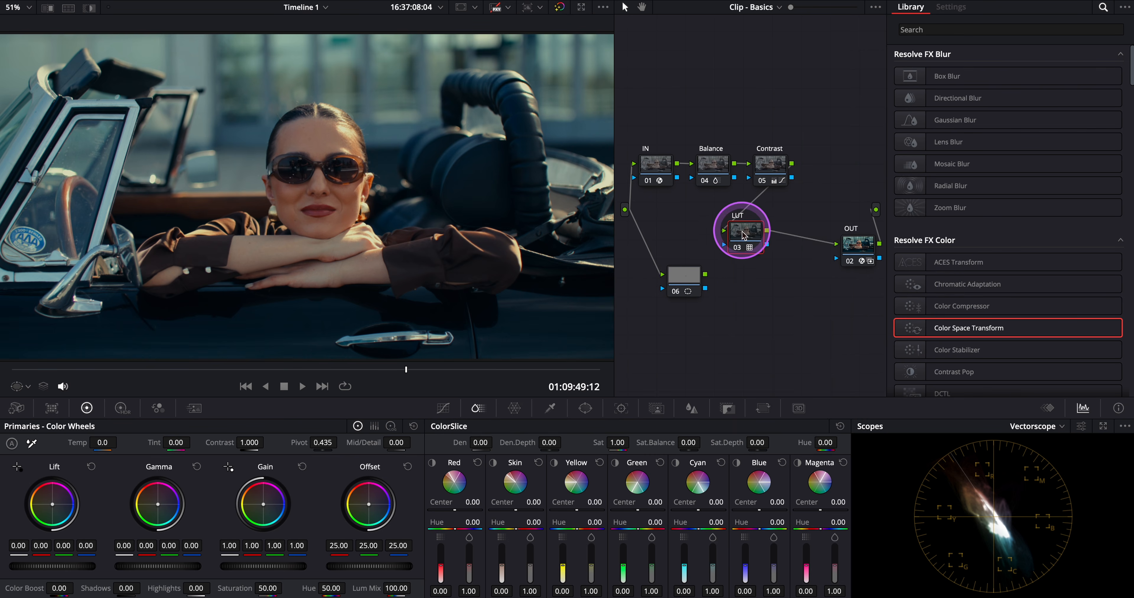
right_click(742, 235)
mouse_move(805, 291)
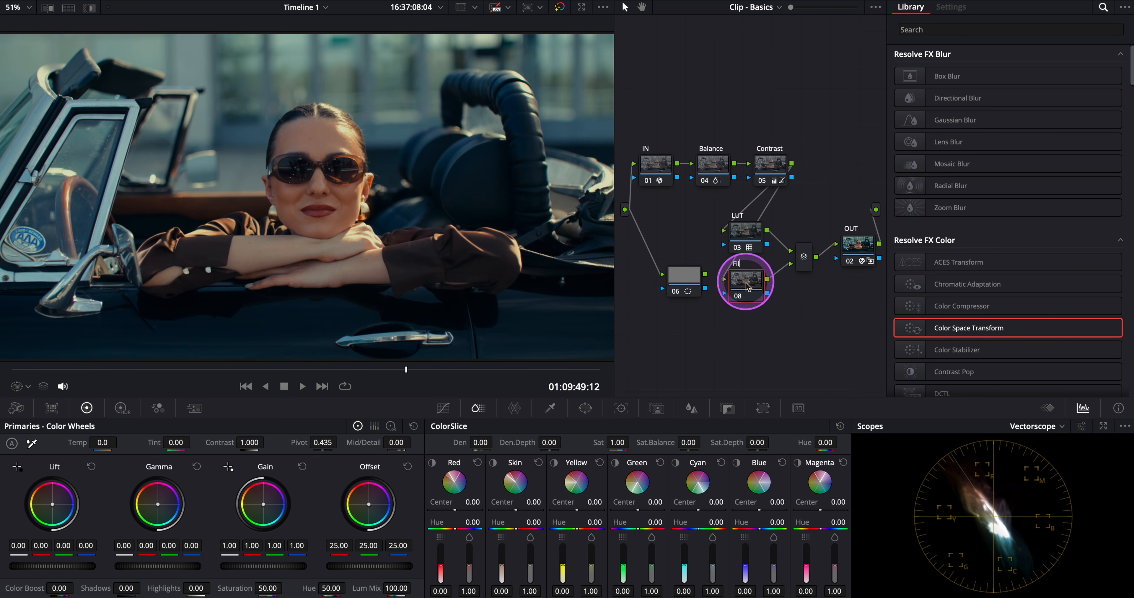
Apply Film Look Creator to the Film Look node with the Clean Slate preset, Subtractive Sat 1.070 and Bleach Bypass 0.039.
scroll(965, 247, "down", 8)
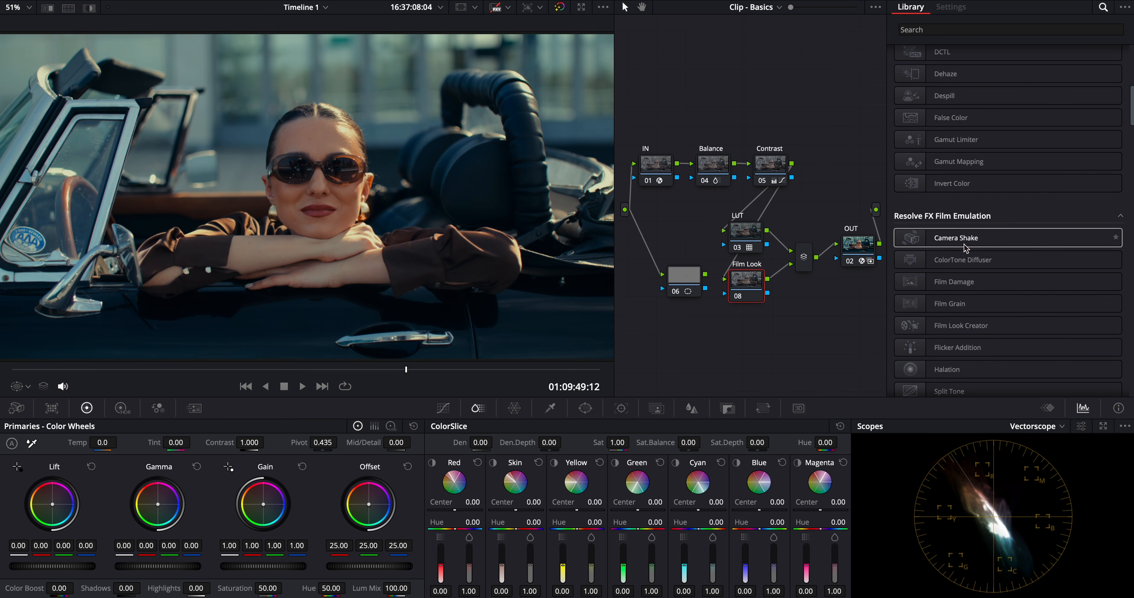
left_click_drag(960, 327, 747, 283)
left_click(1044, 74)
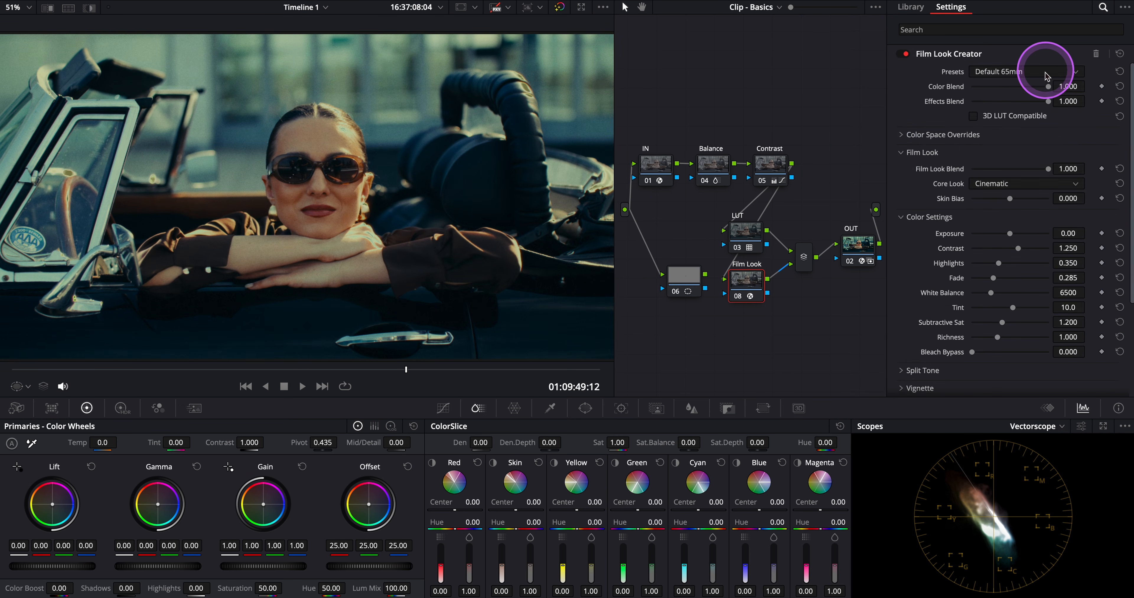
left_click(993, 165)
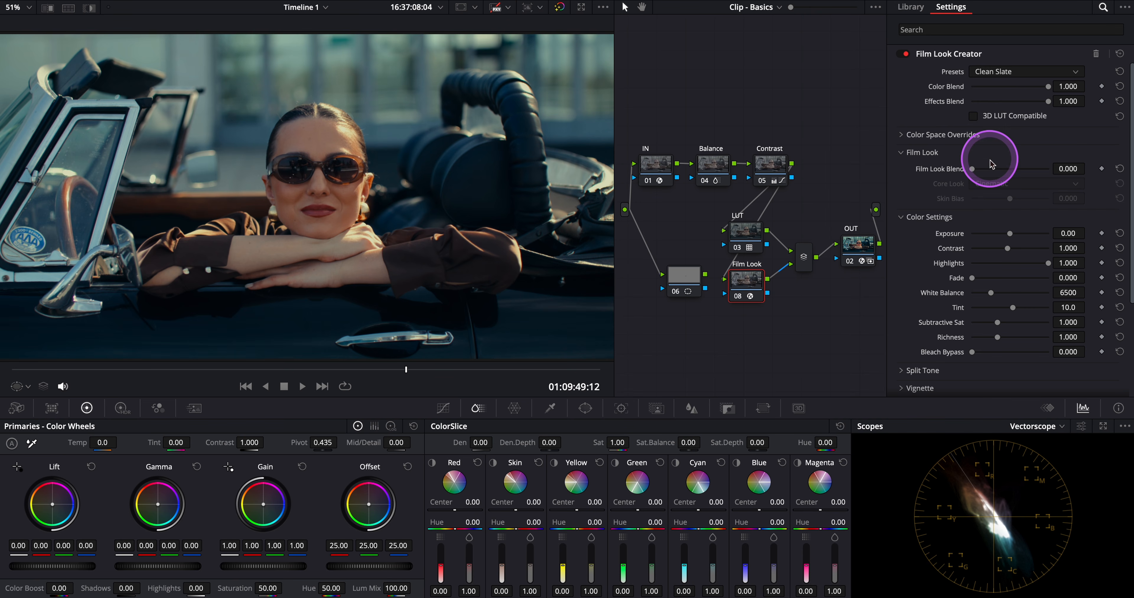
left_click_drag(997, 322, 999, 323)
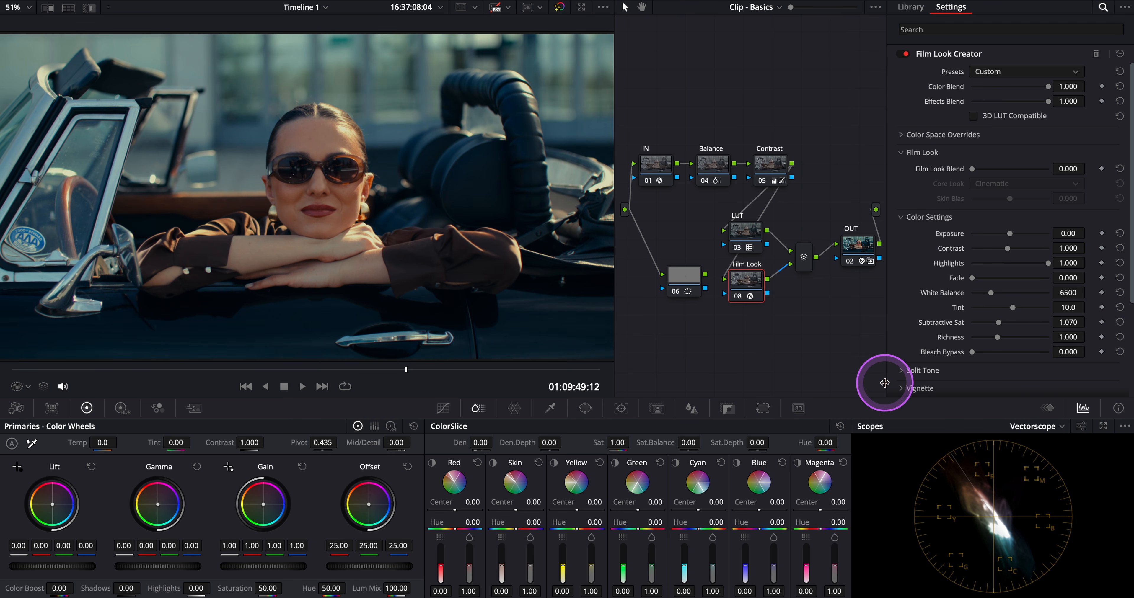
Enable the Film Look Creator's Vignette and Halation, and set the Halation Amount to 0.519.
scroll(951, 292, "down", 4)
left_click(901, 311)
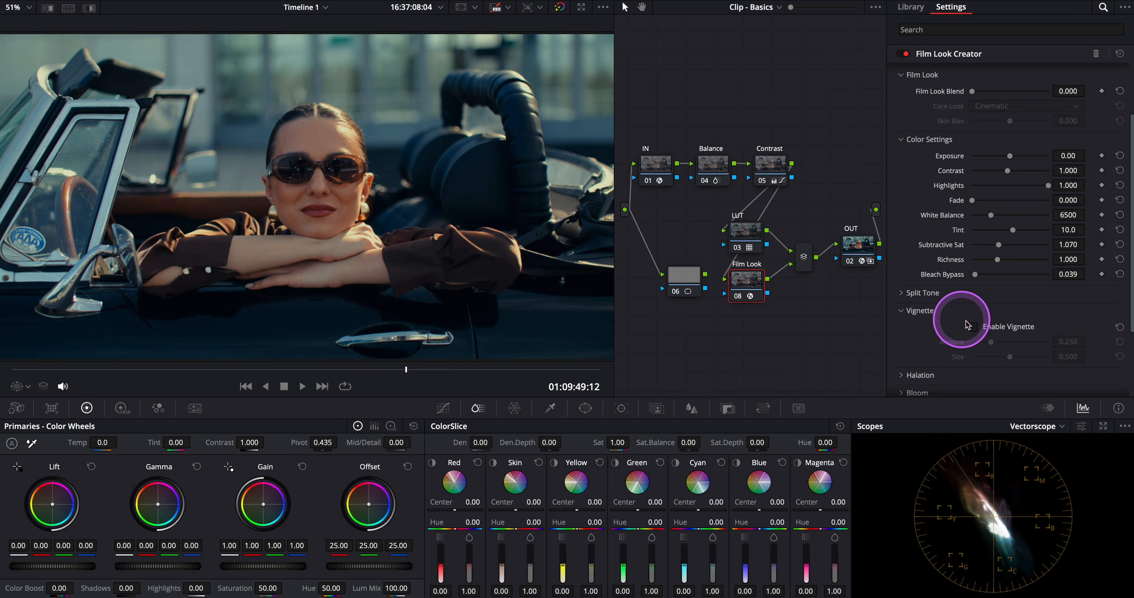
left_click(972, 327)
scroll(962, 329, "down", 3)
left_click(902, 313)
left_click(973, 294)
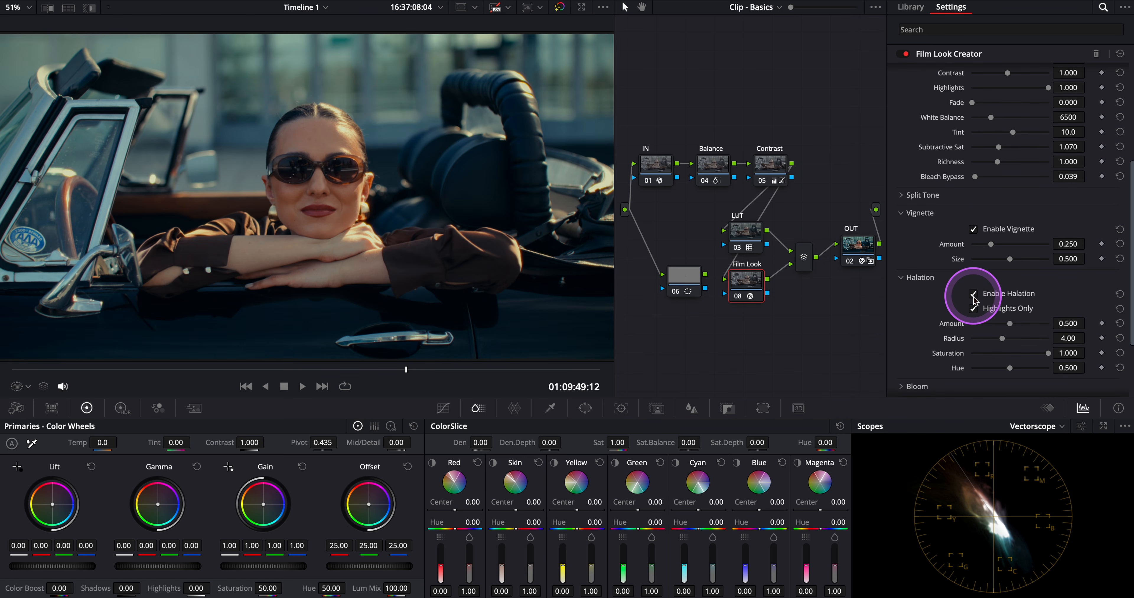
left_click_drag(1010, 324, 1004, 303)
Enable Bloom in the Film Look Creator with an Amount of 0.457.
scroll(937, 362, "down", 2)
left_click(904, 349)
scroll(904, 352, "down", 3)
left_click(973, 287)
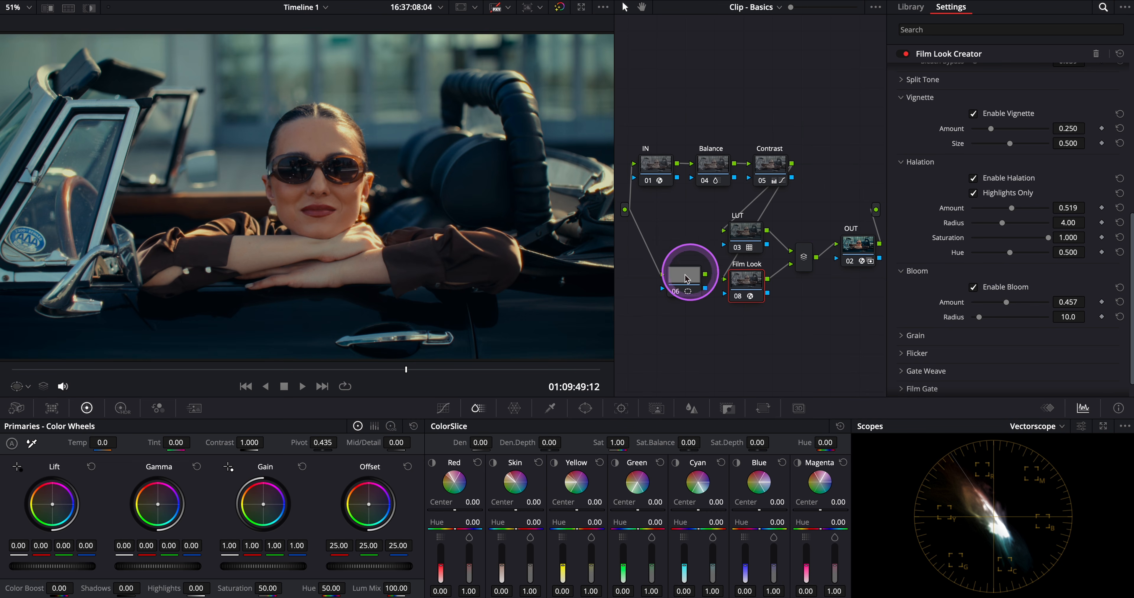
Rearrange the node tree, moving node 06 lower and shifting the LUT, Film Look and mixer nodes away from OUT.
left_click_drag(683, 272, 651, 345)
left_click_drag(801, 206, 719, 326)
left_click_drag(744, 283, 697, 281)
Add a serial node after the parallel mixer, apply the Glow effect to it and label it Glow.
left_click(756, 254)
right_click(758, 258)
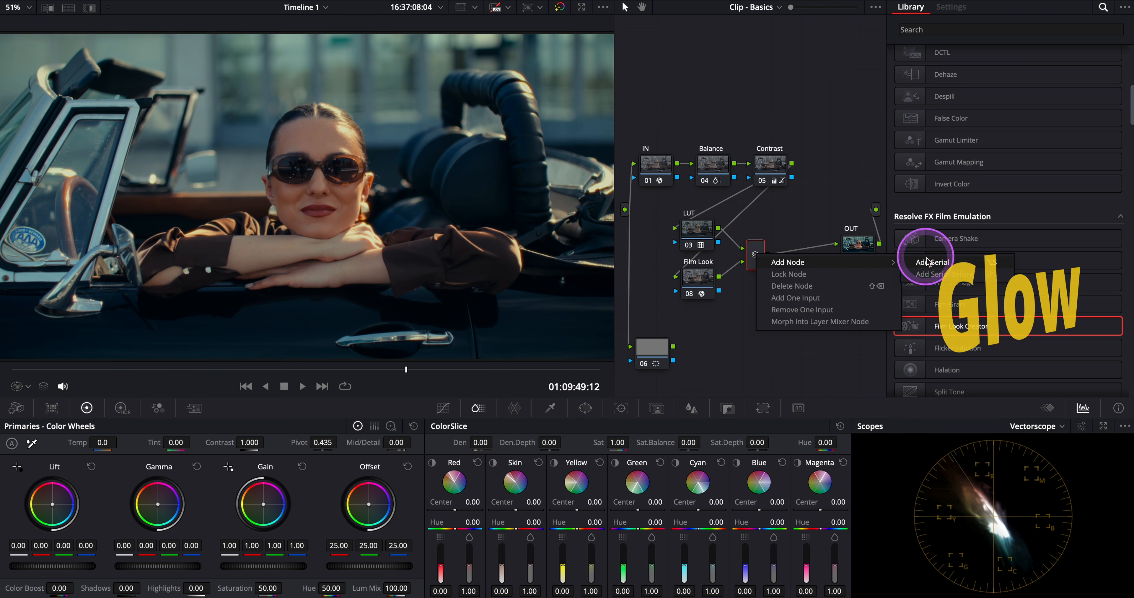
left_click(807, 260)
left_click(969, 29)
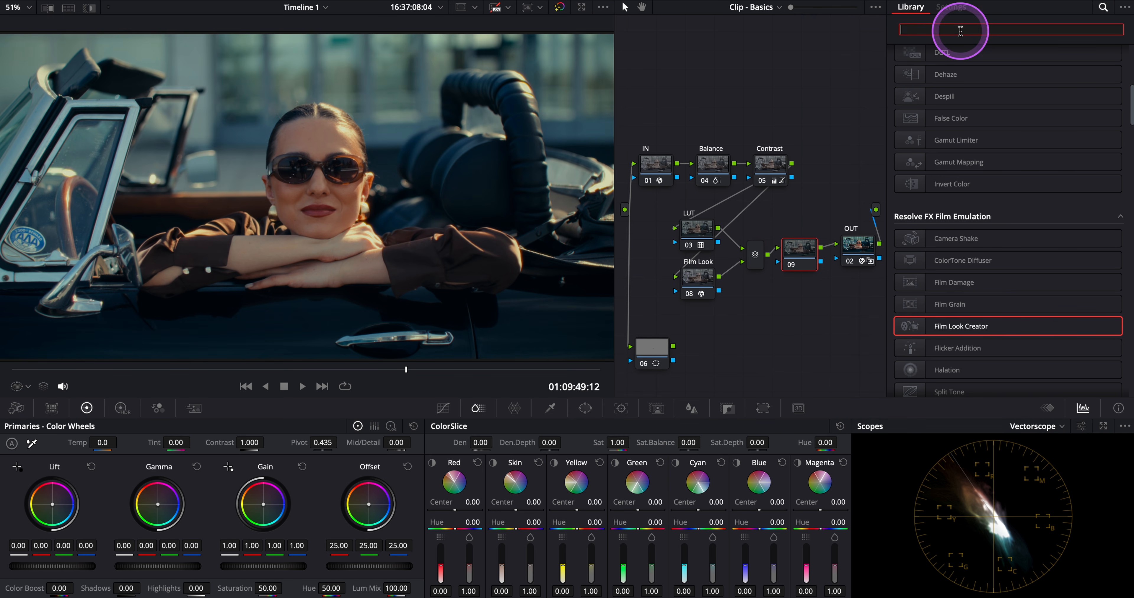
type("glo")
left_click(943, 77)
left_click_drag(943, 77, 803, 256)
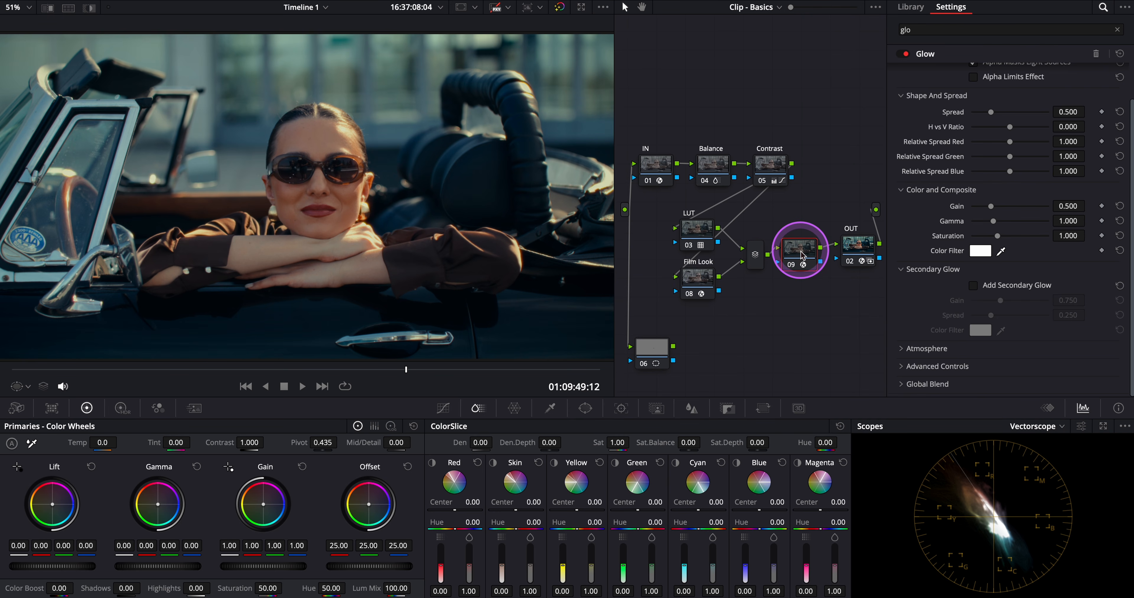
Preview the Glow's source regions, set its Shine Threshold to 0.481 and return to the final result.
scroll(1050, 164, "up", 2)
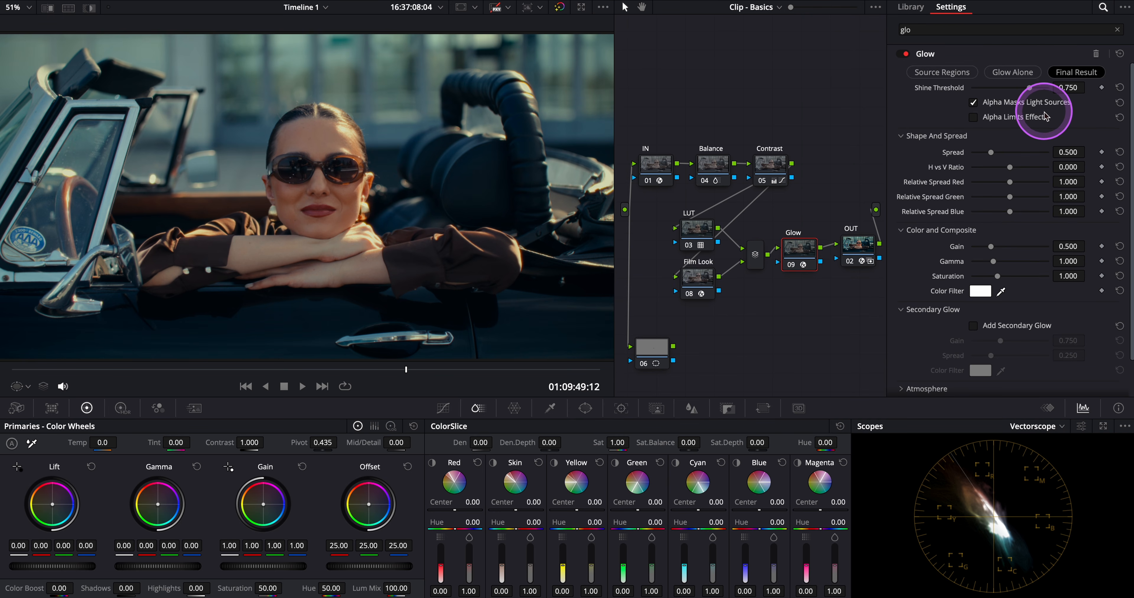
left_click(947, 75)
mouse_move(1027, 88)
left_mouse_down()
mouse_move(1000, 88)
mouse_move(1010, 88)
left_mouse_up()
left_click(1067, 73)
scroll(978, 195, "down", 2)
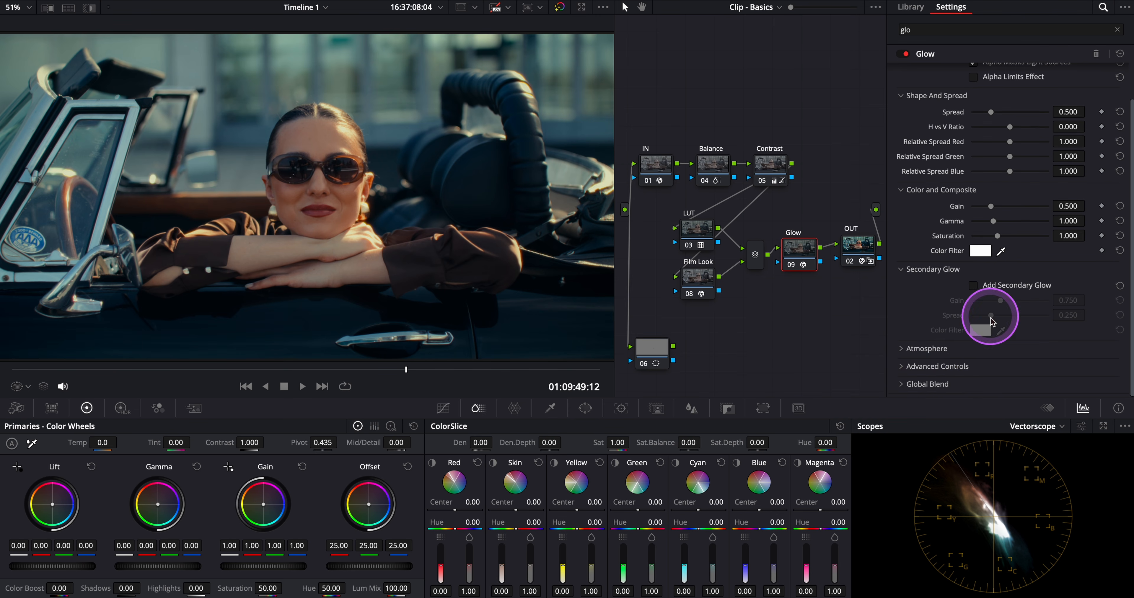
Set the Glow's Composite Type to Screen and its Spread to 0.171.
left_click(929, 367)
scroll(999, 372, "down", 3)
left_click(997, 339)
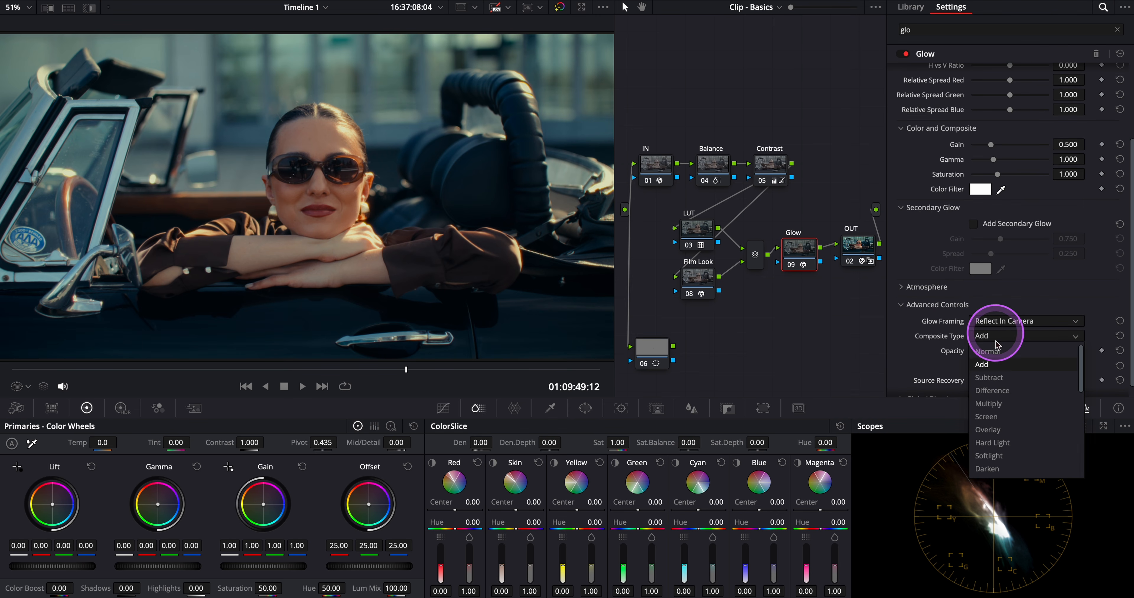
left_click(997, 417)
scroll(945, 249, "up", 5)
left_click_drag(991, 152, 976, 153)
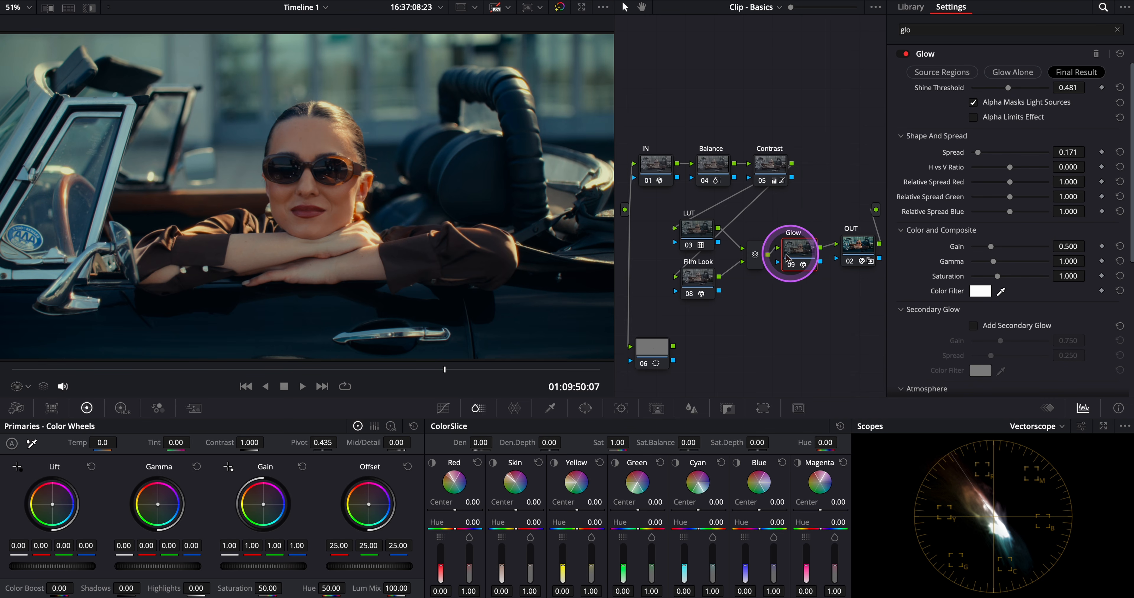
On the Contrast node, set the HDR Highlight exposure to -0.40 and the Specular exposure to -0.20.
left_click(771, 170)
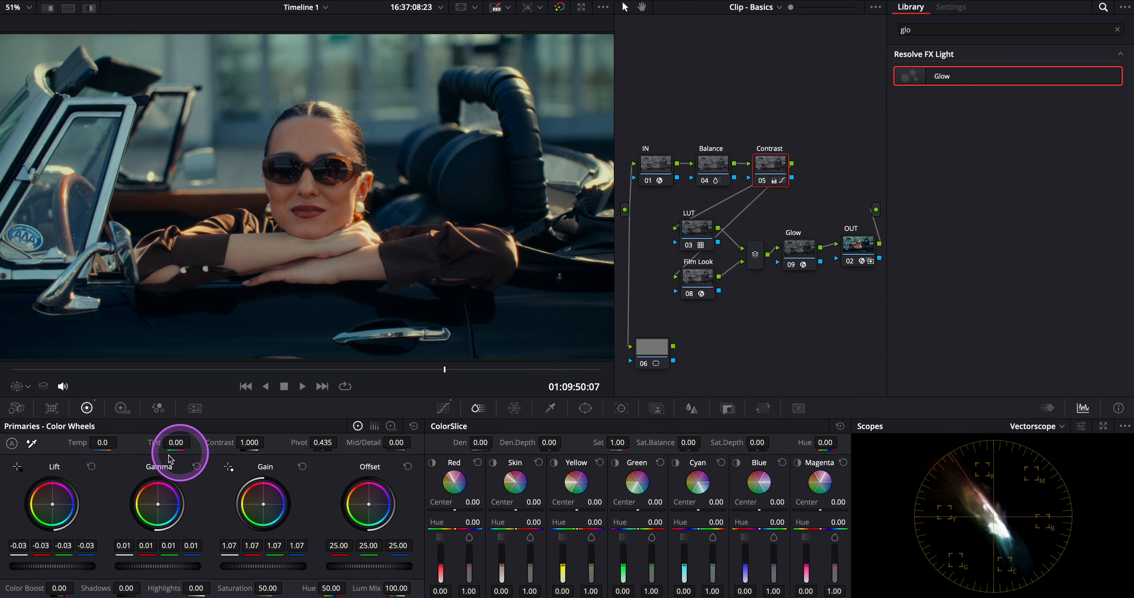
left_click(122, 408)
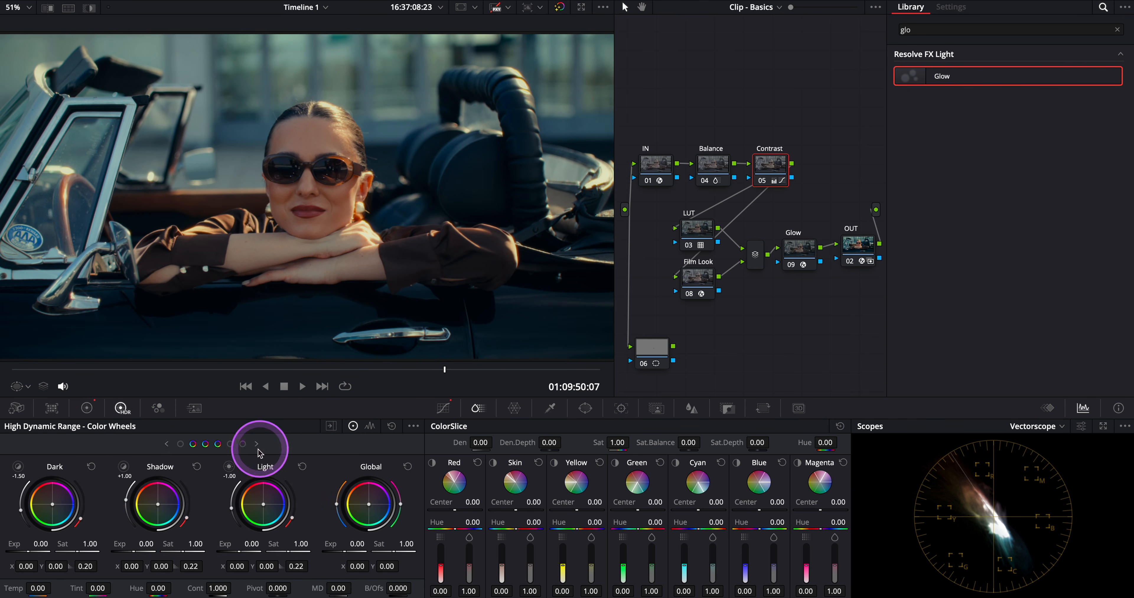
left_click(124, 467)
left_click_drag(145, 544, 137, 549)
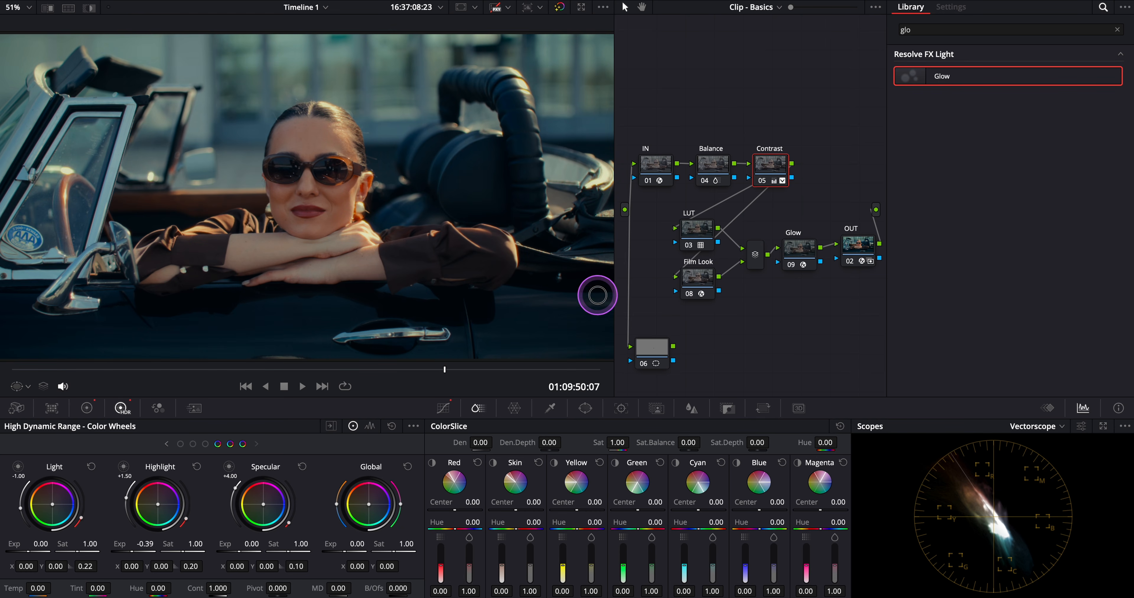
left_click_drag(251, 543, 232, 544)
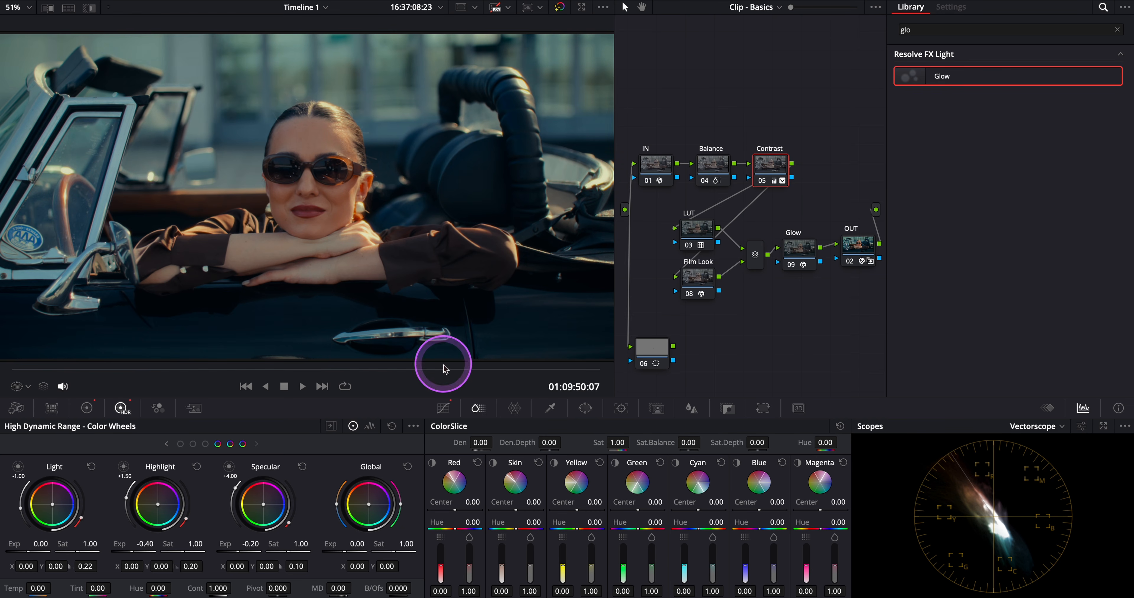
Add a parallel node beneath the Glow node and apply the Texture Pop effect to it.
left_click_drag(445, 369, 418, 379)
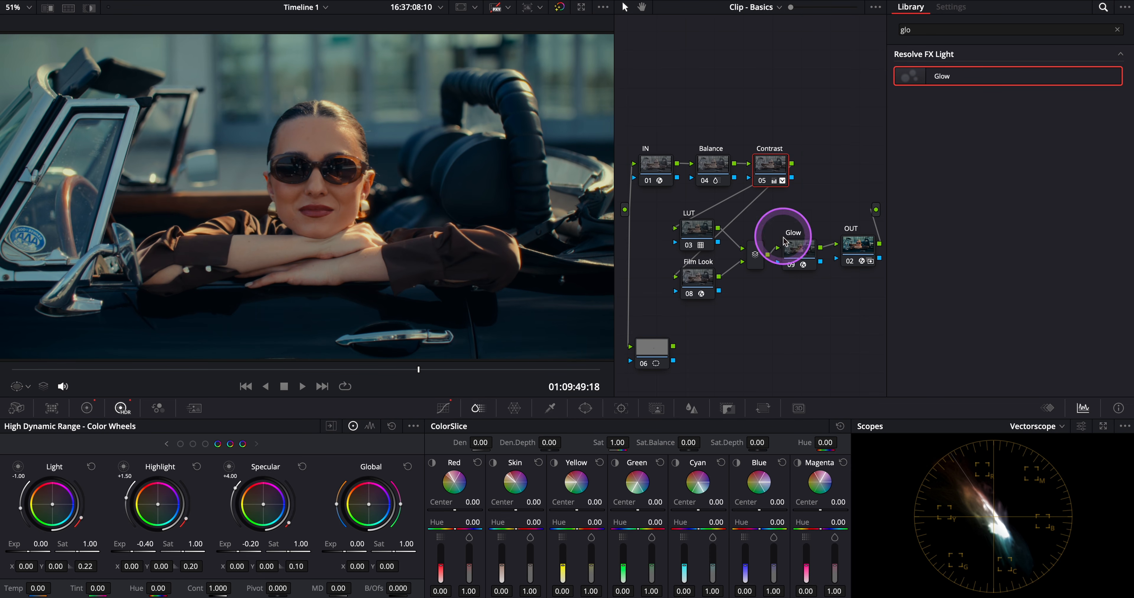
right_click(803, 250)
mouse_move(853, 311)
left_click(951, 343)
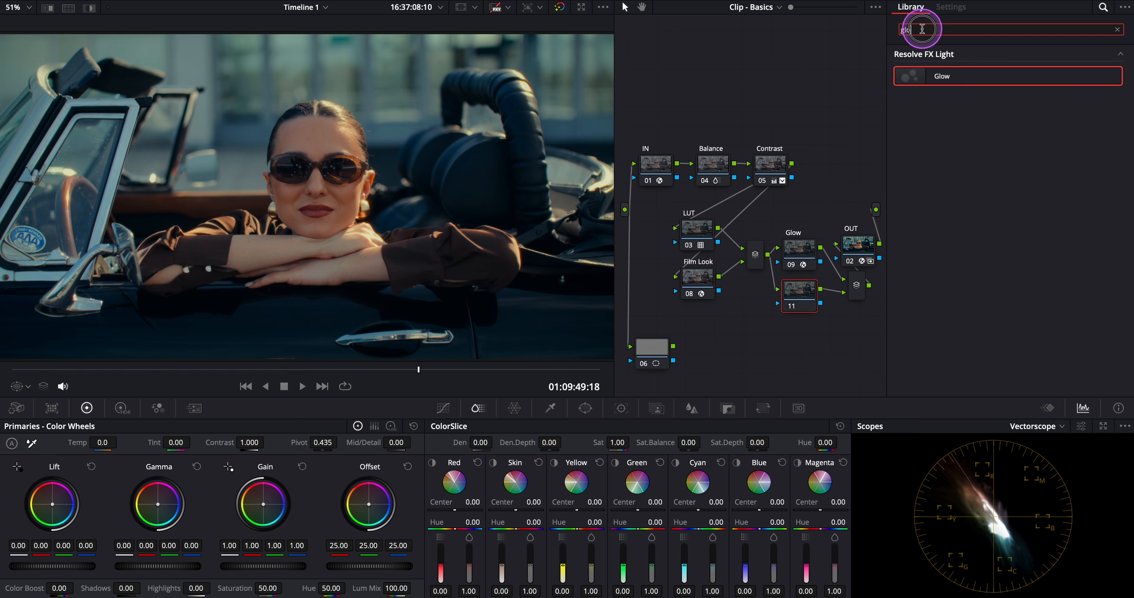
type("text")
left_click_drag(968, 111, 799, 291)
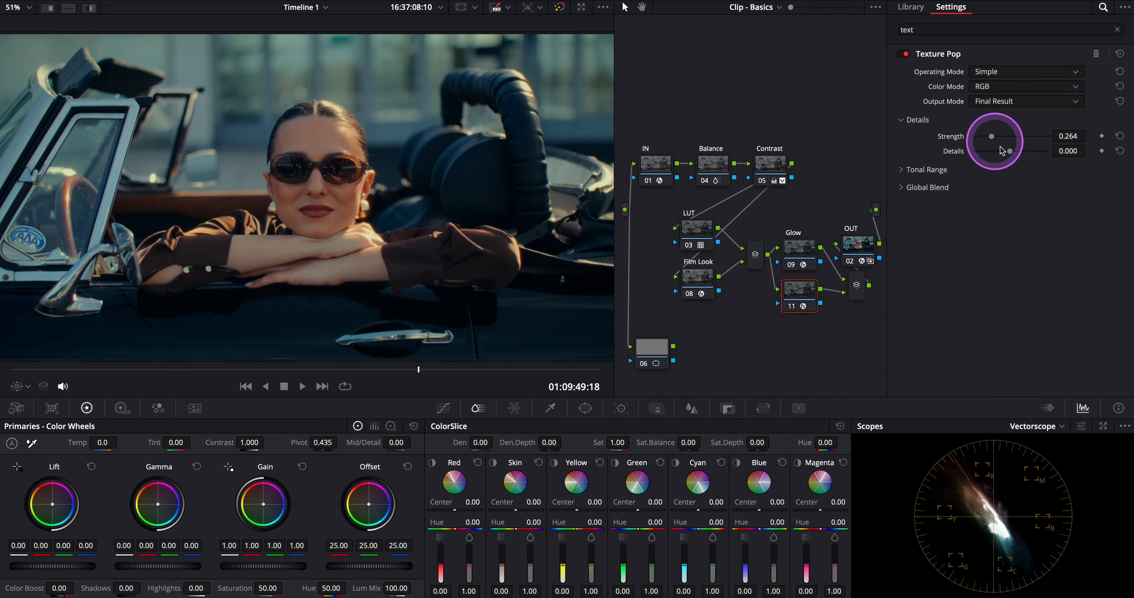
Set Texture Pop's Strength to 0.250 and Details to 0.004, and raise node 11's Mid/Detail to 10.00.
left_click_drag(1066, 135, 1053, 136)
left_click(820, 326)
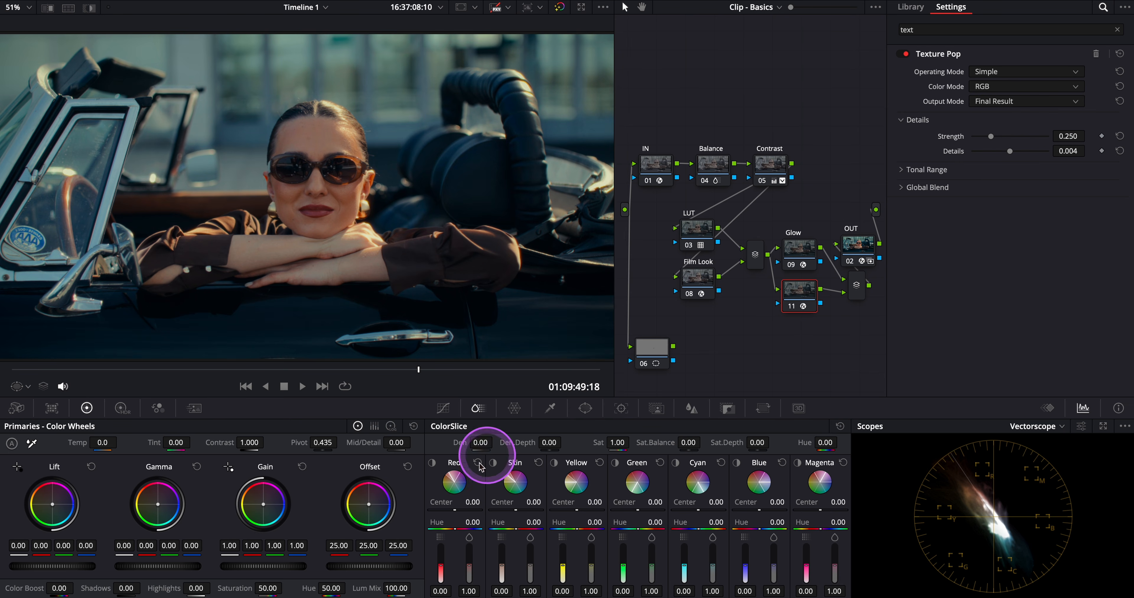
left_click(397, 443)
mouse_move(399, 446)
left_mouse_down()
mouse_move(436, 449)
mouse_move(409, 448)
left_mouse_up()
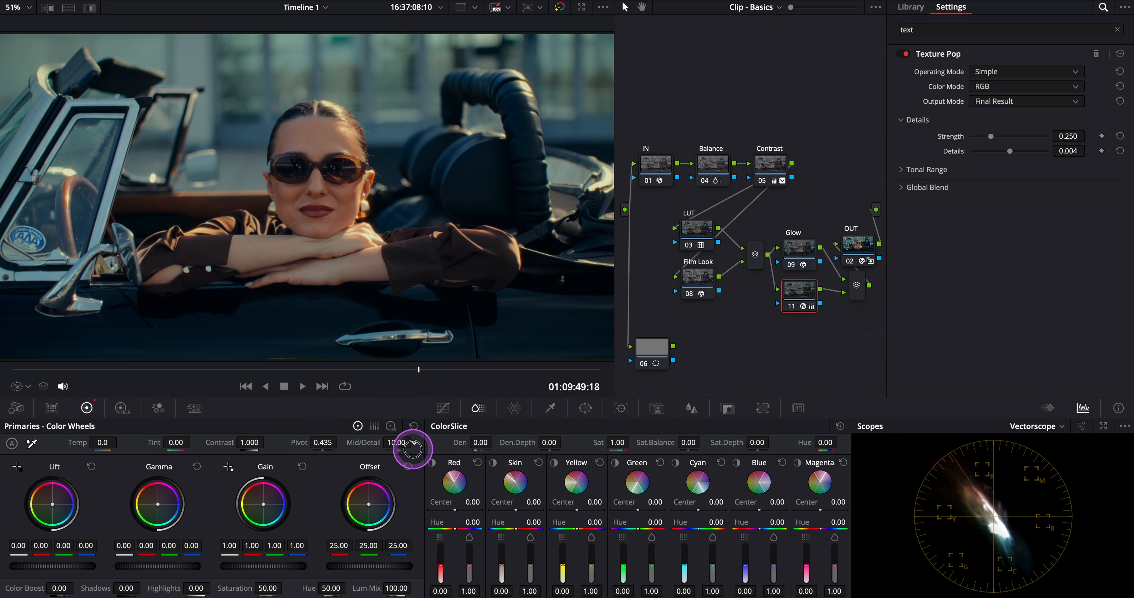
left_click(526, 445)
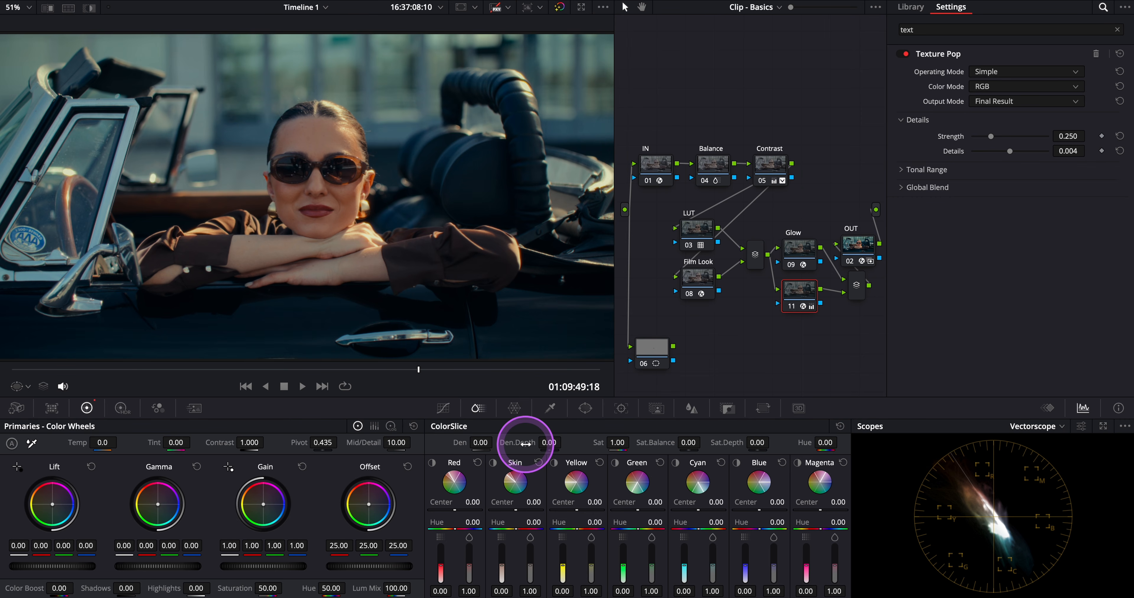
Add a parallel node to the Film Look node and place it directly beneath it.
left_click_drag(430, 370, 473, 372)
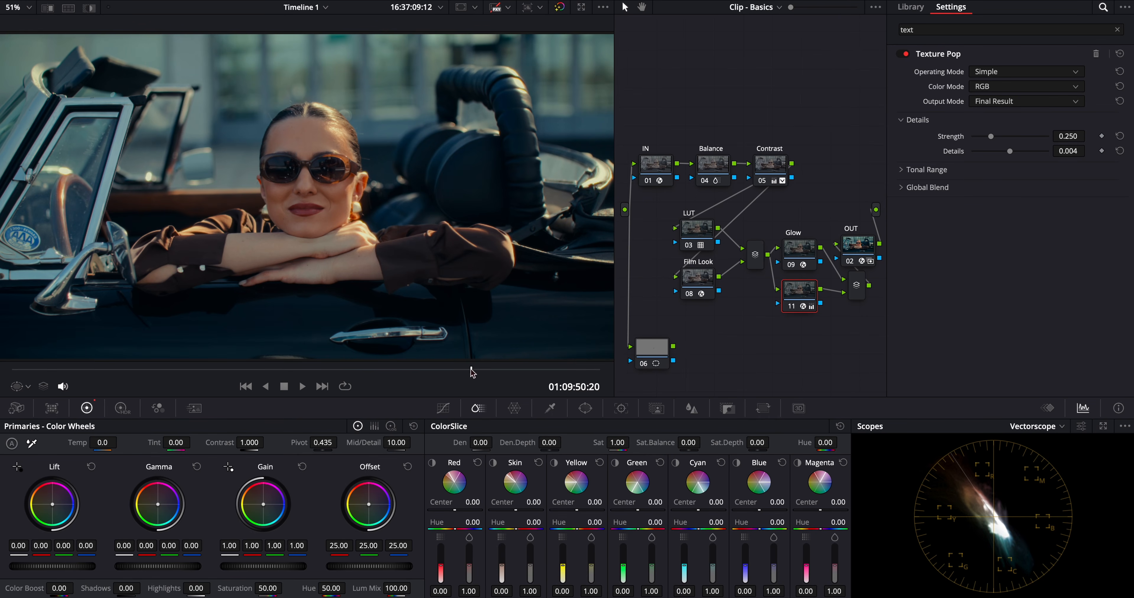
left_click(489, 330)
left_click(705, 281)
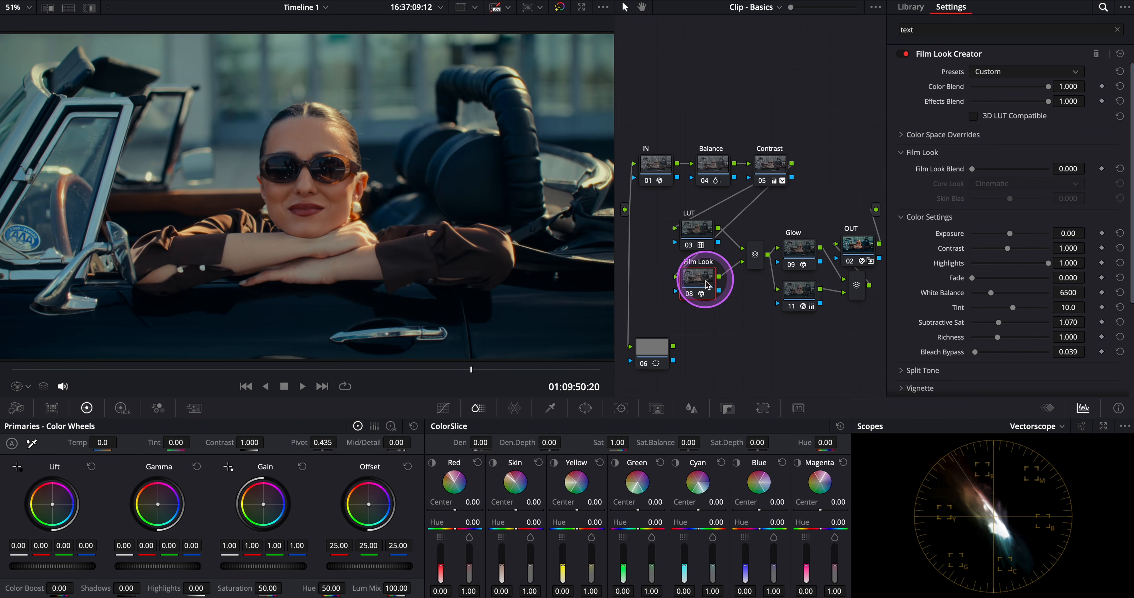
right_click(707, 284)
left_click(760, 338)
left_click(701, 334)
left_click_drag(701, 333, 698, 324)
Label node 11 Texture and node 12 Look.
left_click(809, 297)
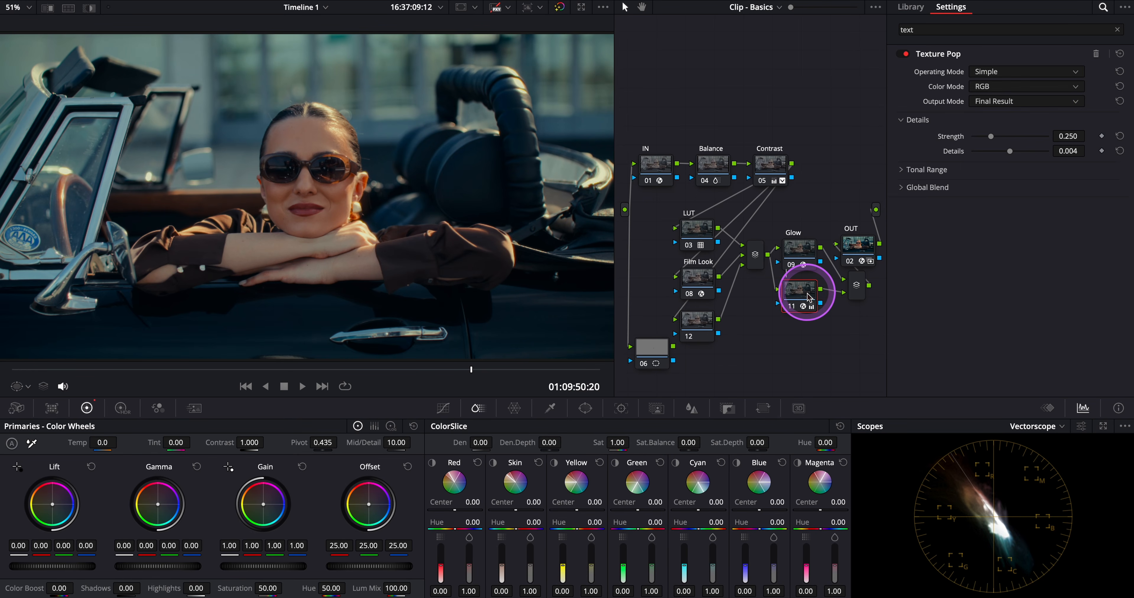
left_click(691, 334)
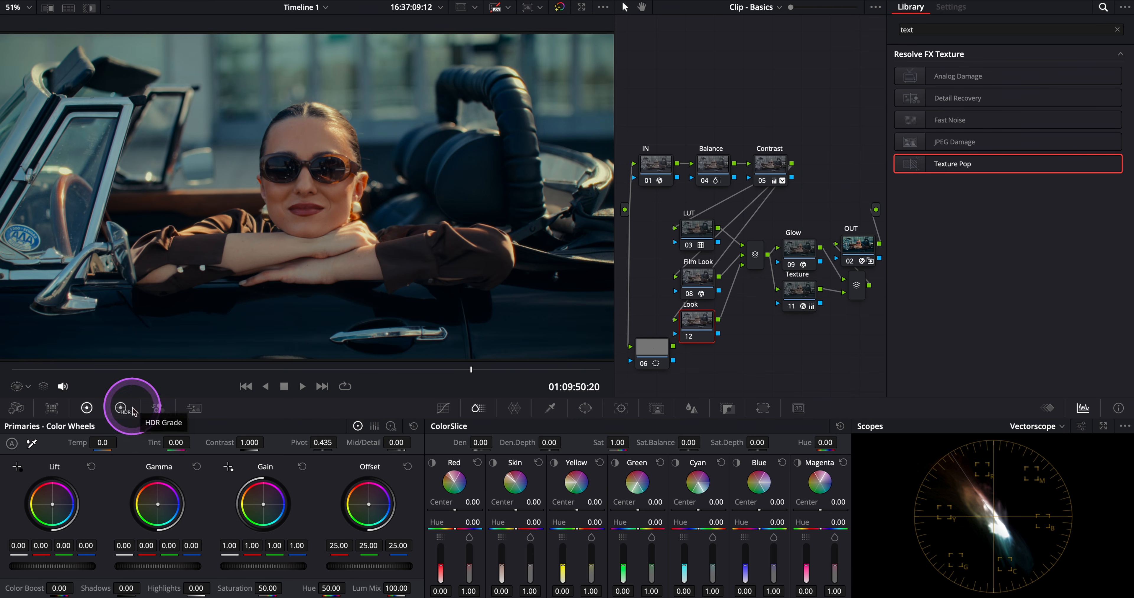
Set the Look node's Gain to 1.02 for red and 1.03 for green.
left_click_drag(275, 546, 281, 545)
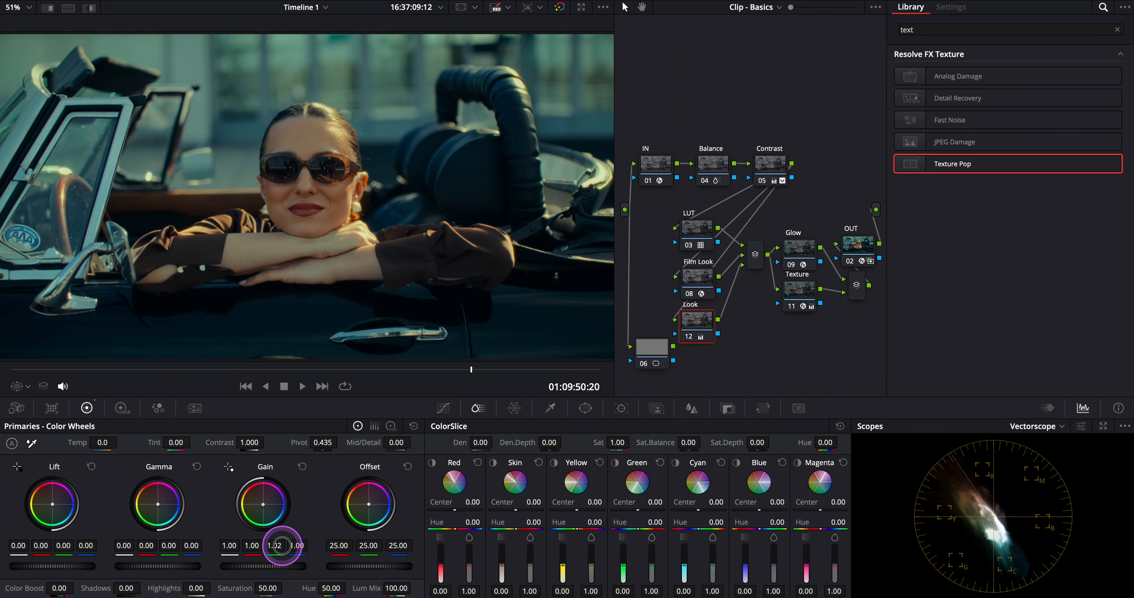
left_click_drag(282, 546, 259, 545)
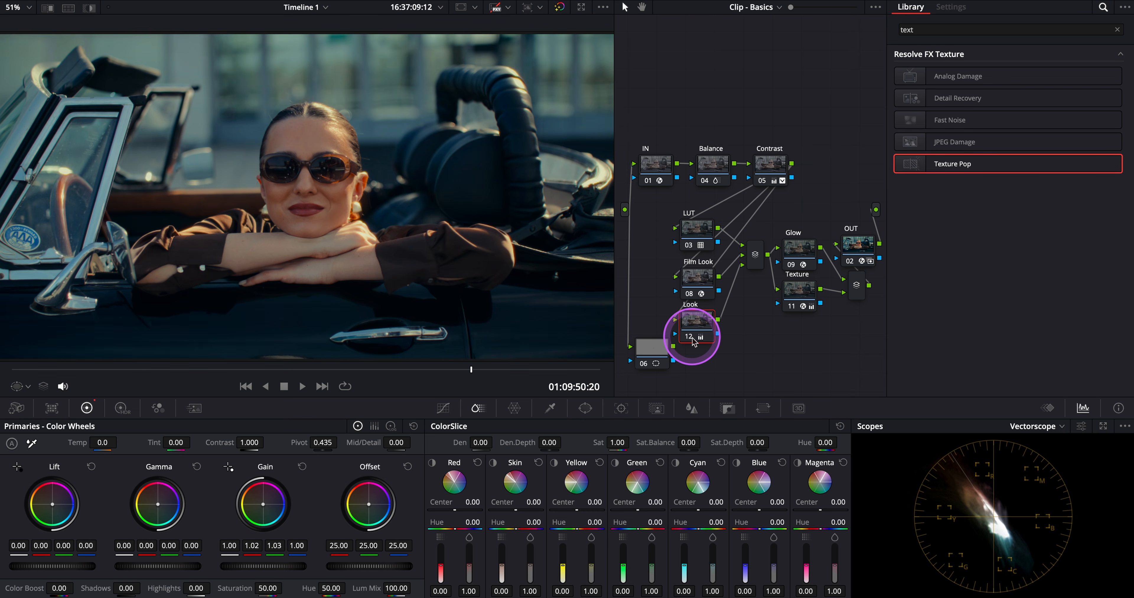
left_click(186, 449)
Lower the Look node's green Lift very slightly and switch the node off to compare the image.
left_click(60, 545)
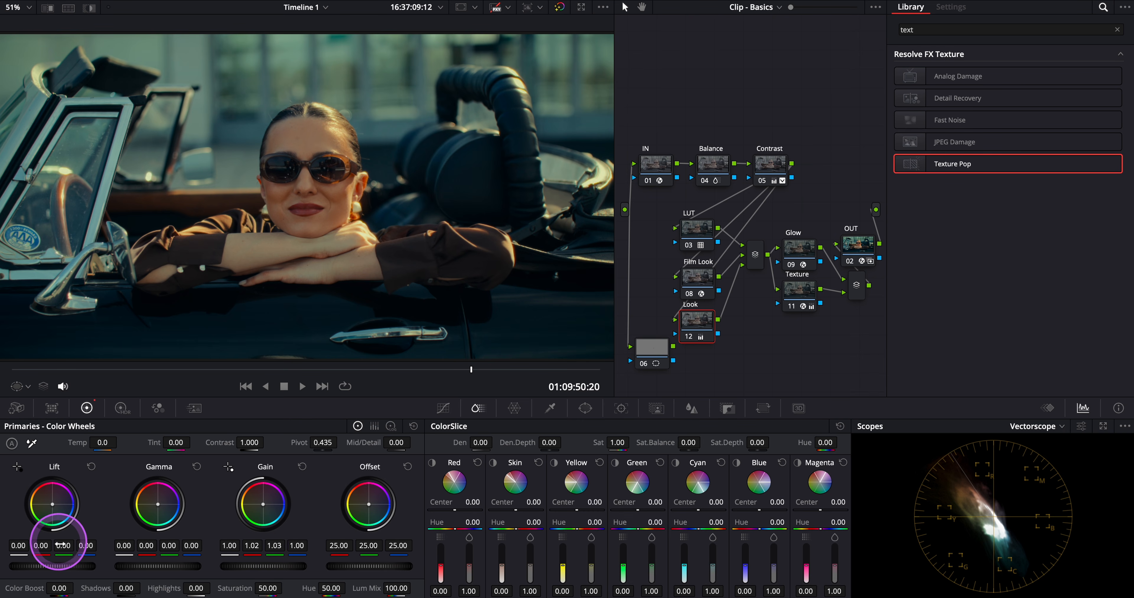
left_click_drag(61, 546, 62, 546)
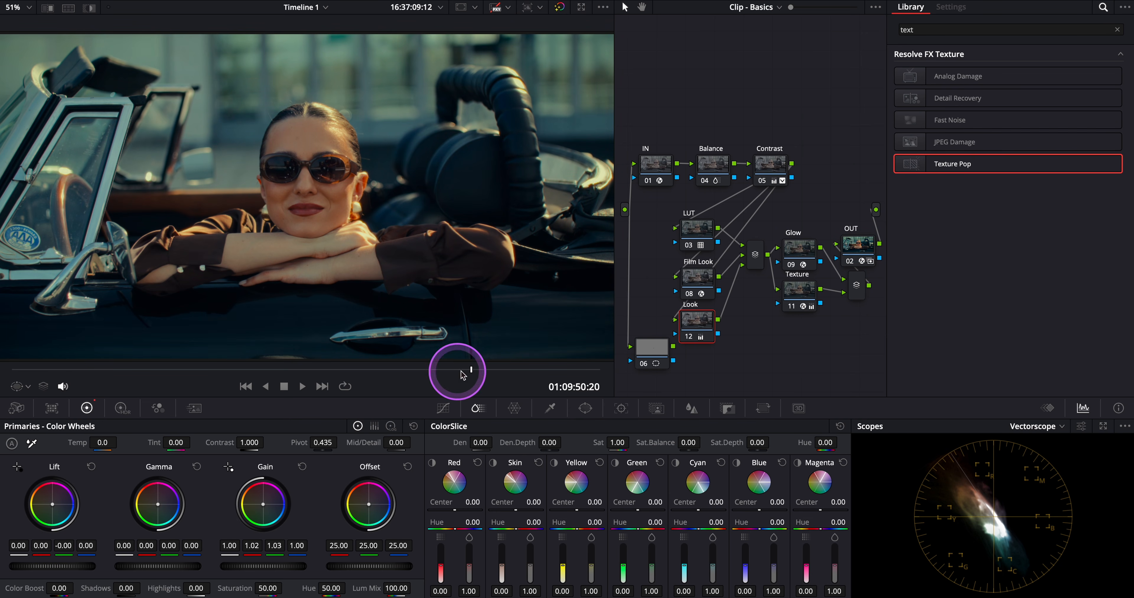
left_click(689, 337)
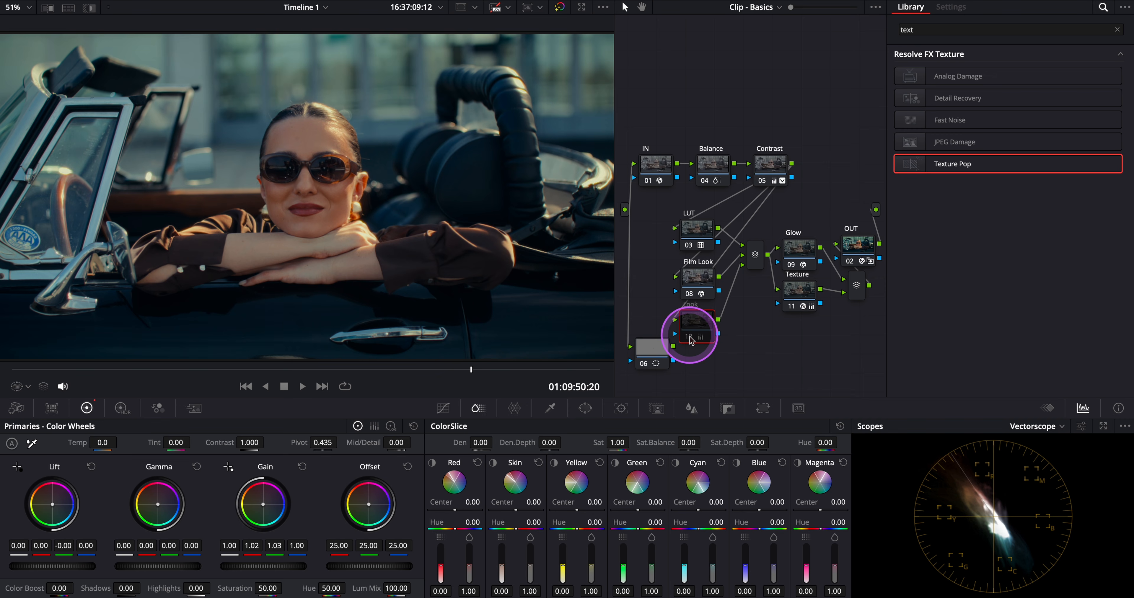
Toggle the Look node to compare the image with and without it, leaving it enabled.
left_click(689, 337)
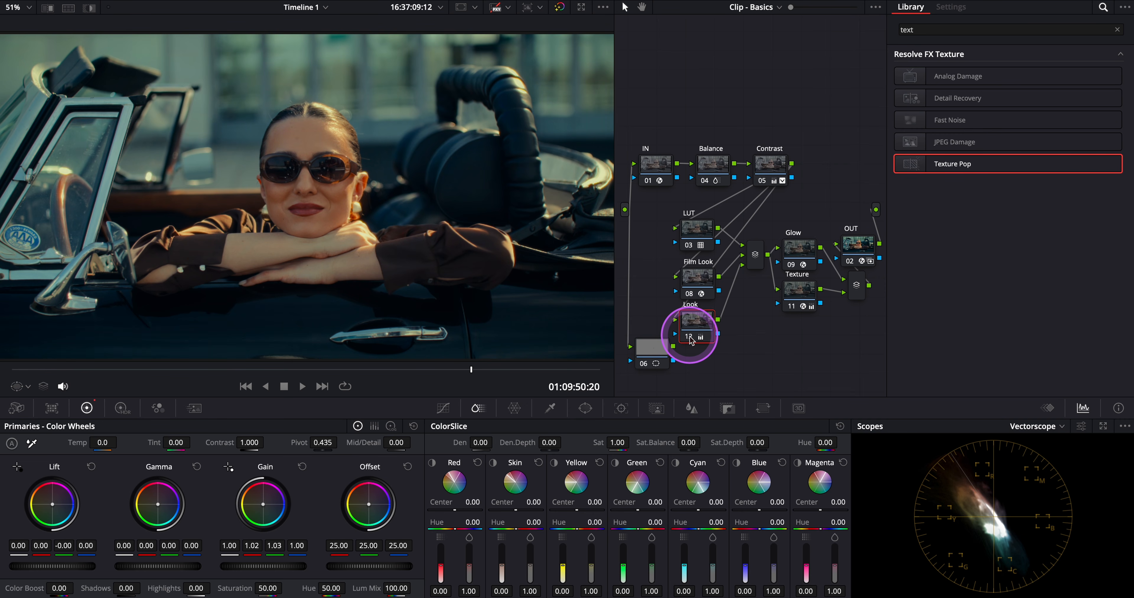
left_click(690, 337)
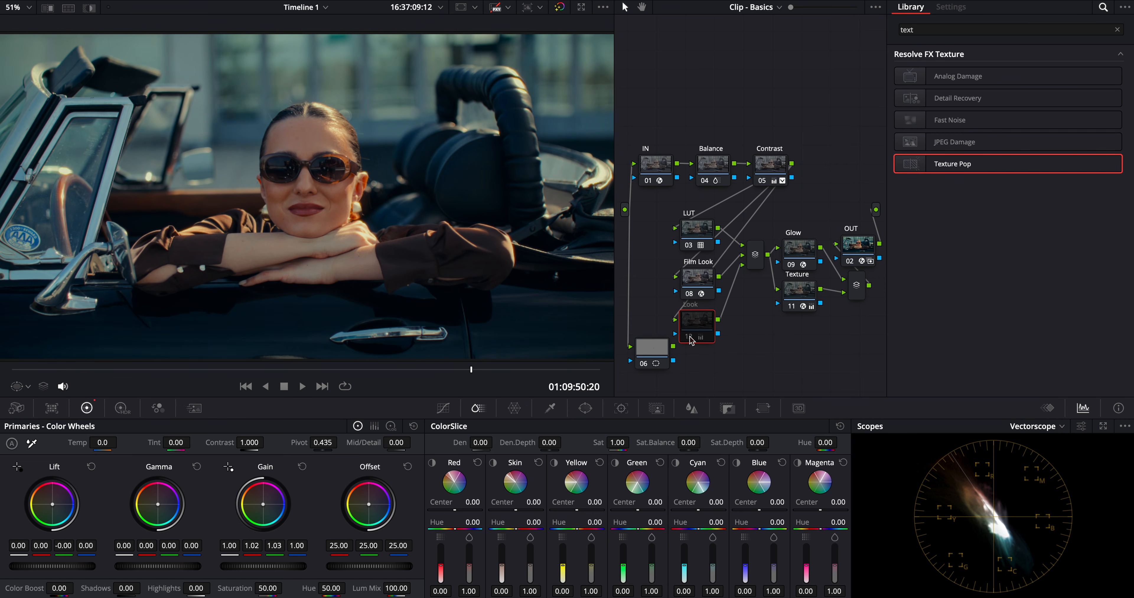
left_click(689, 337)
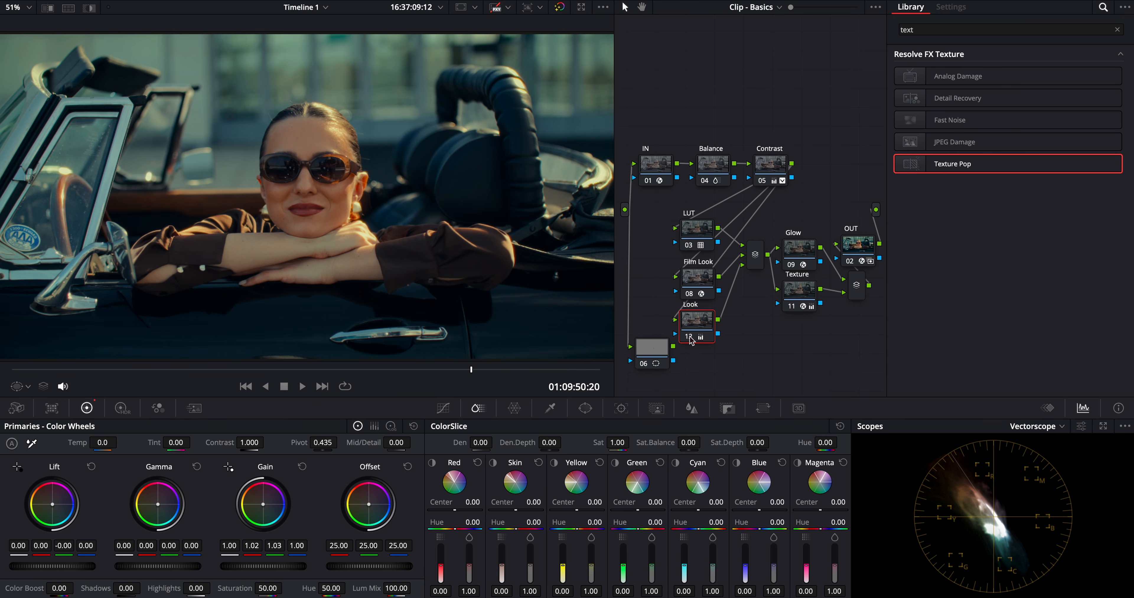
Raise the Subtractive Sat slightly in the Film Look node's Film Look Creator settings.
left_click(698, 279)
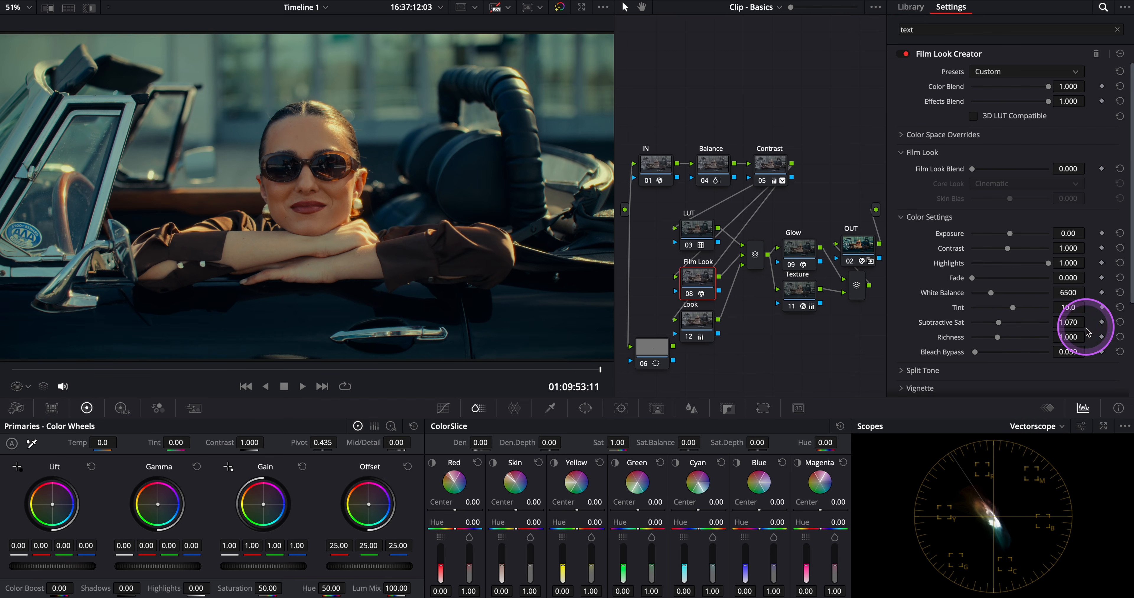
left_click_drag(999, 323, 1010, 328)
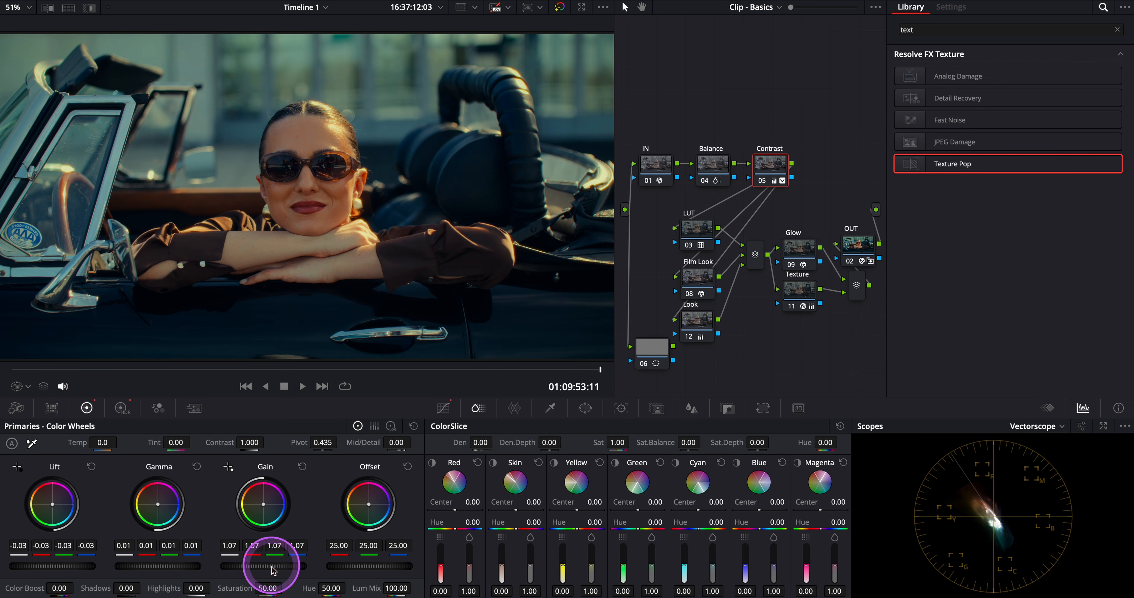
Switch the scope to Waveform and set the Contrast node's Gain to 1.01 and Lift to -0.01.
left_click(1052, 427)
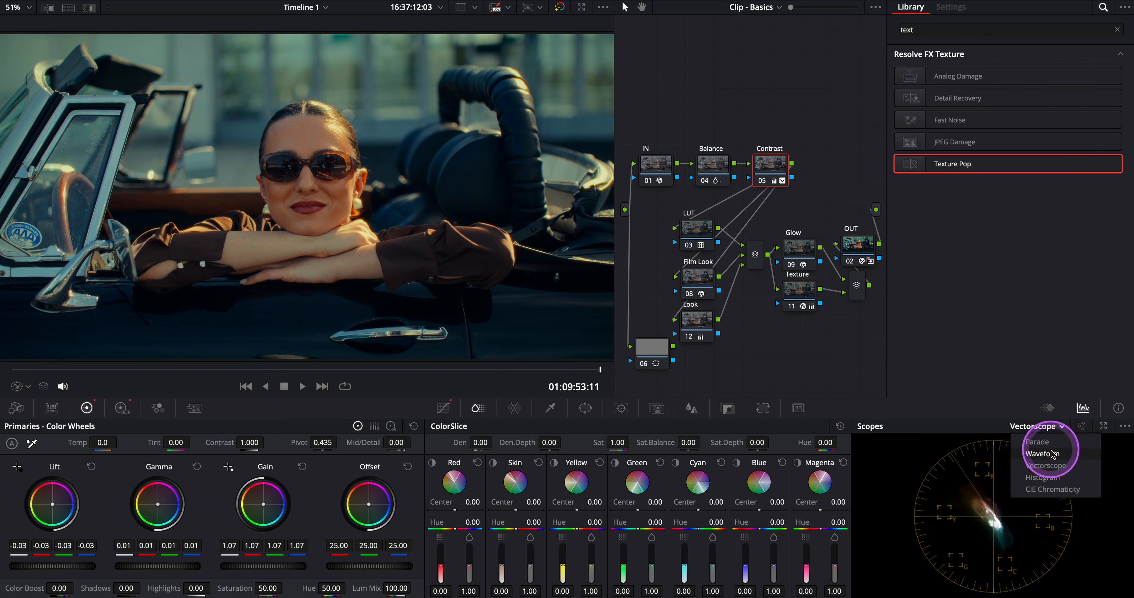
left_click(1022, 457)
mouse_move(253, 567)
left_mouse_down()
mouse_move(228, 567)
mouse_move(238, 568)
left_mouse_up()
left_click_drag(26, 567, 56, 569)
mouse_move(246, 569)
left_mouse_down()
mouse_move(236, 562)
mouse_move(263, 563)
mouse_move(253, 551)
mouse_move(225, 566)
left_mouse_up()
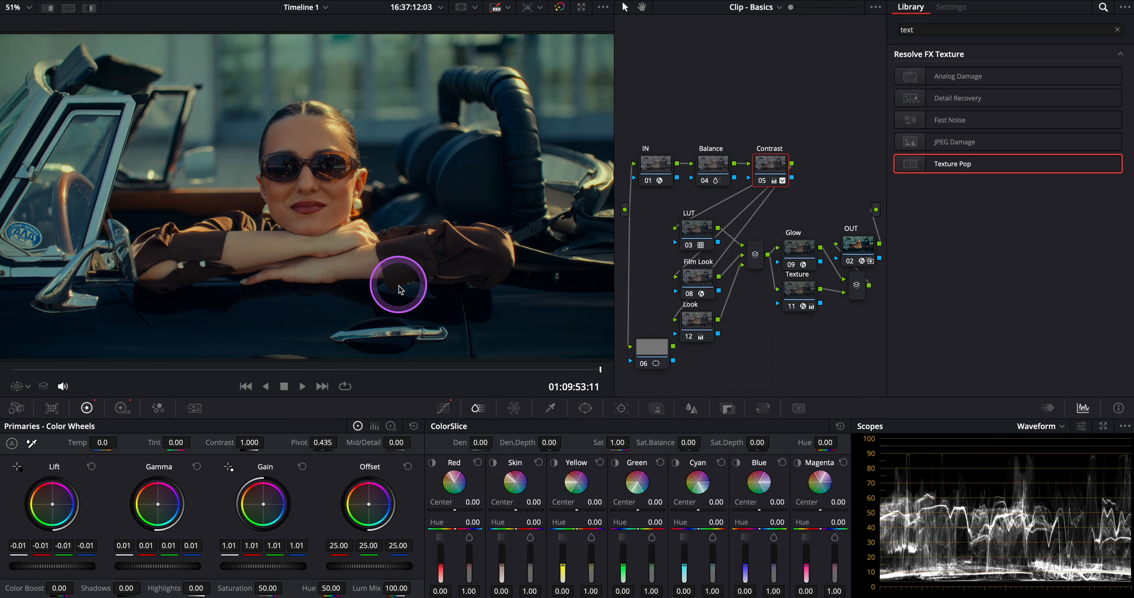
Toggle the Contrast node off and on to compare the image with and without the correction.
left_click(764, 181)
left_click(764, 182)
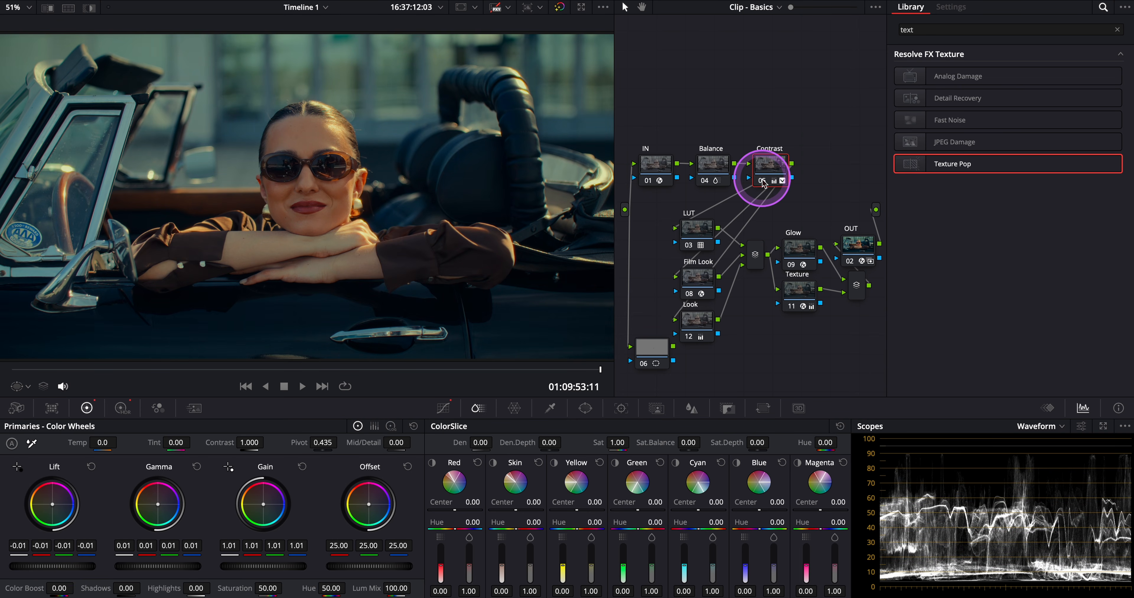
left_click(764, 181)
left_click(764, 182)
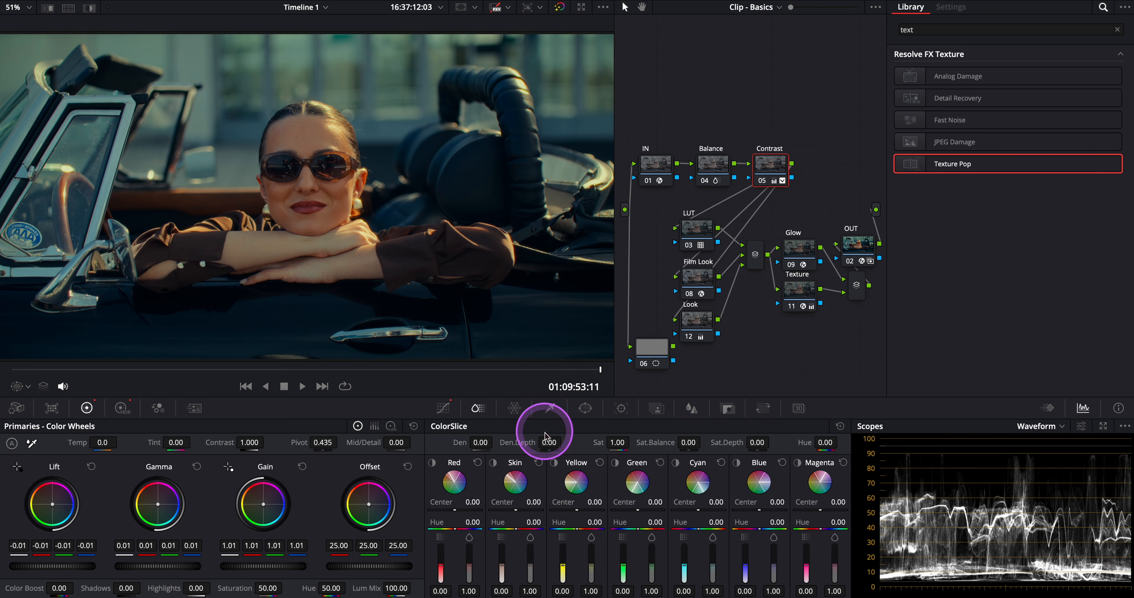
Try adjusting the ColorSlice density and density depth on the Contrast node and compare the image with the node off and on.
mouse_move(481, 442)
left_mouse_down()
mouse_move(496, 442)
mouse_move(484, 444)
left_mouse_up()
left_click_drag(551, 442, 621, 433)
left_click(764, 181)
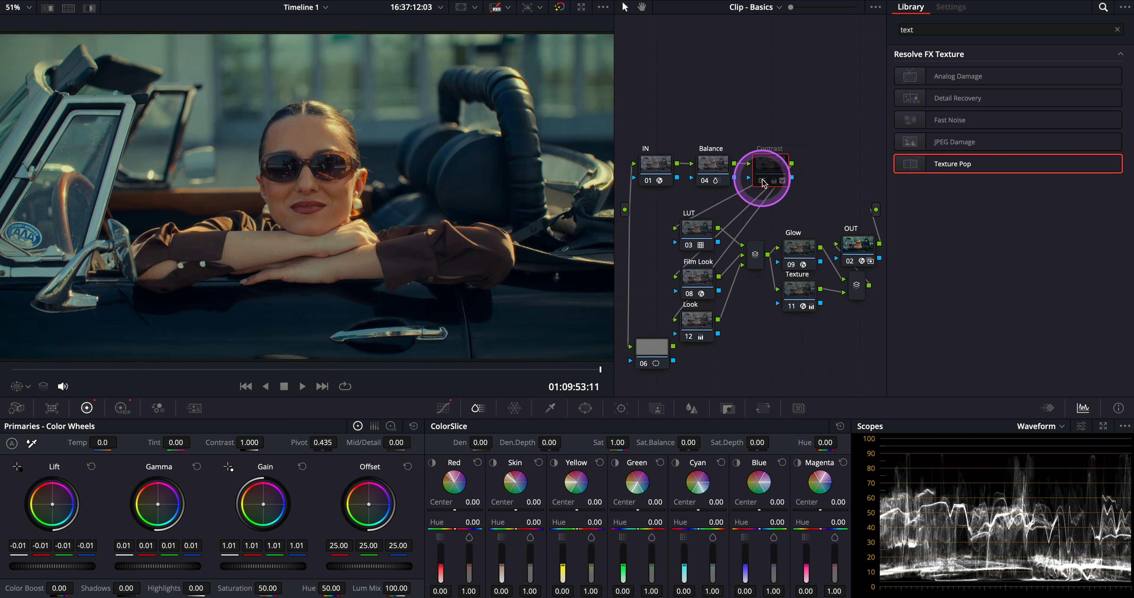
left_click(764, 182)
left_click(764, 182)
Select the LUT node to review it, and group-select the nodes from Balance through Texture between IN and OUT.
left_click(702, 231)
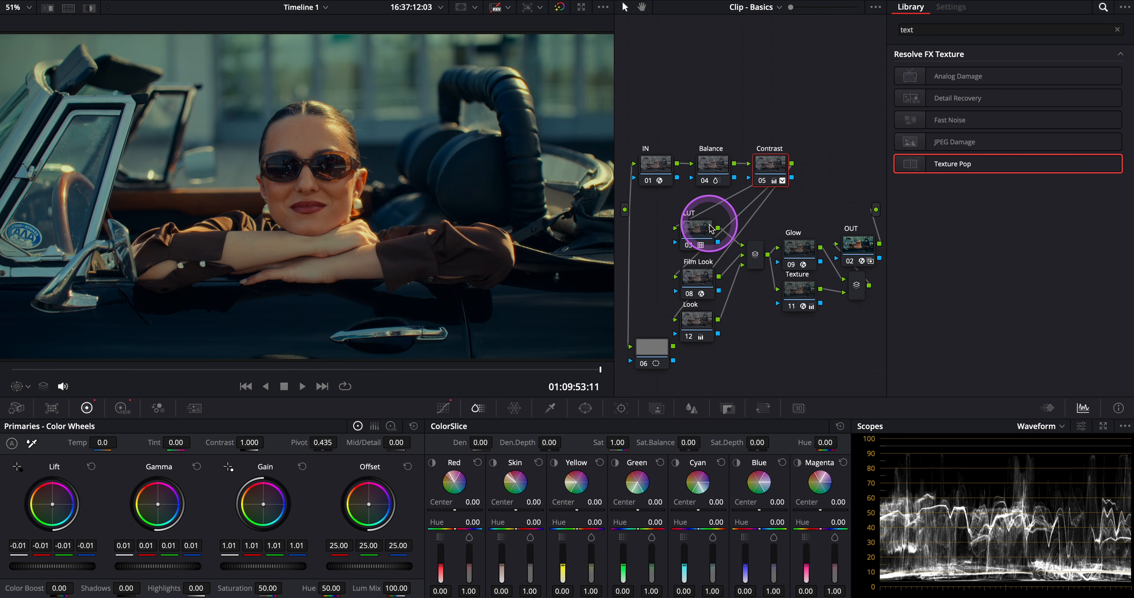
left_click(690, 244)
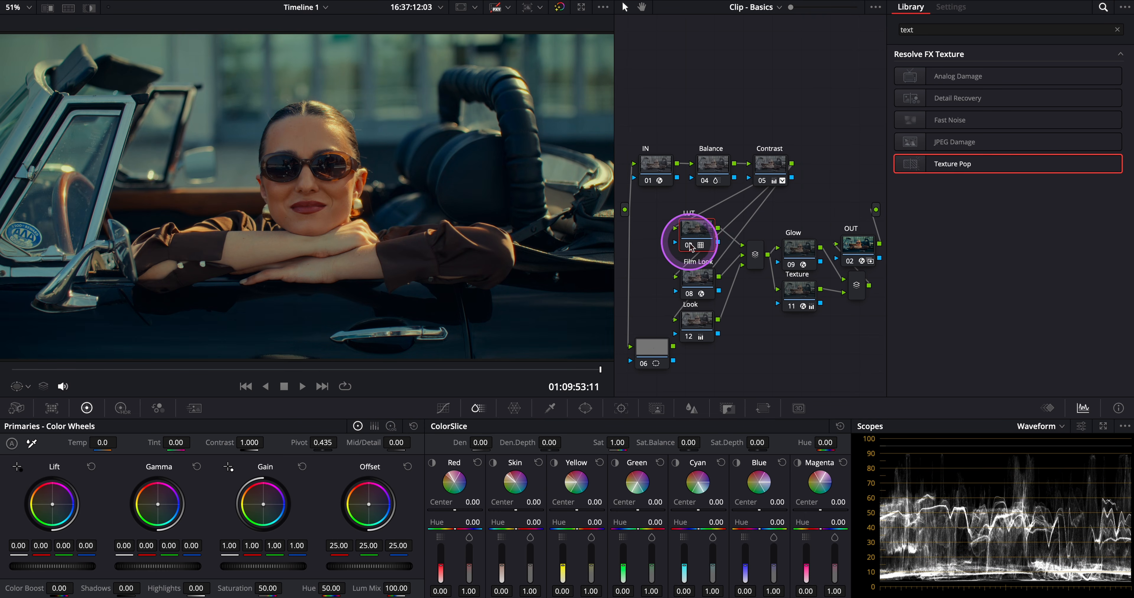
left_click(692, 249)
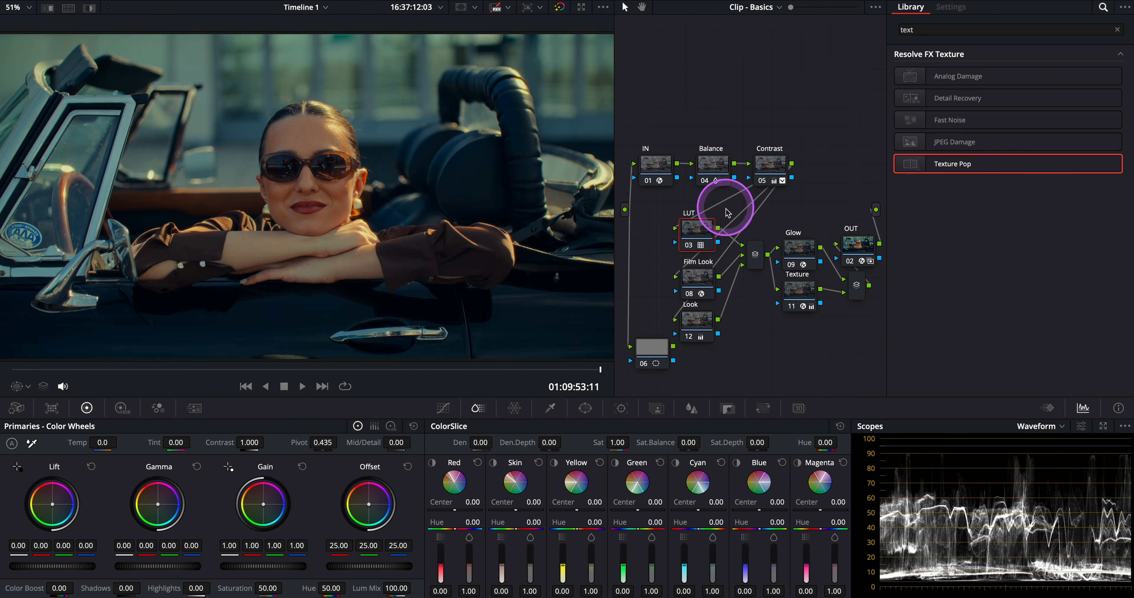
left_click_drag(725, 208, 706, 260)
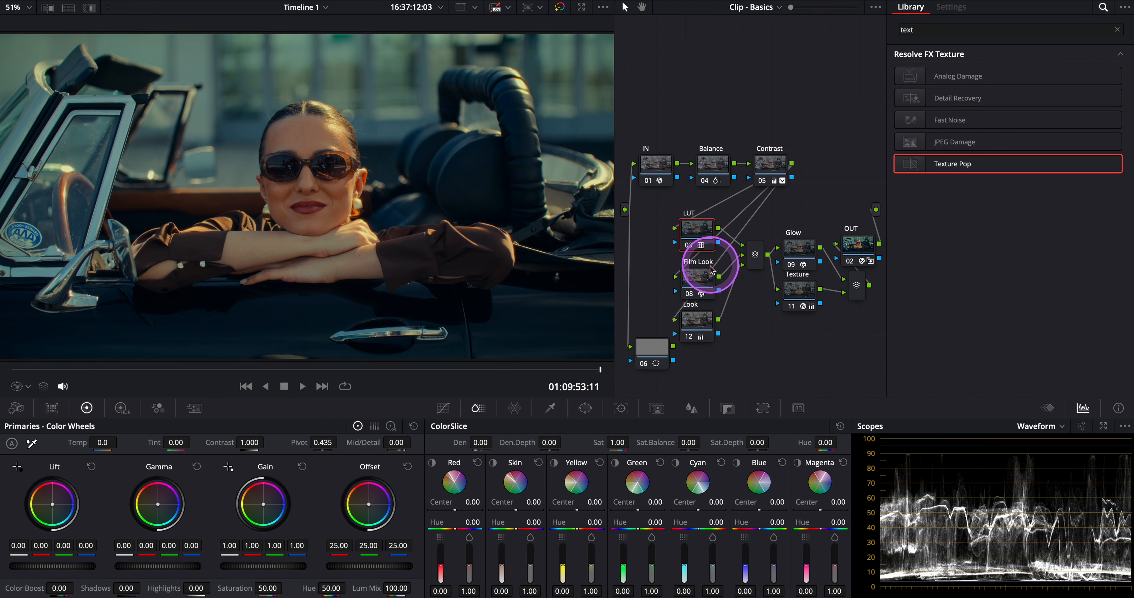
left_click_drag(802, 143, 696, 342)
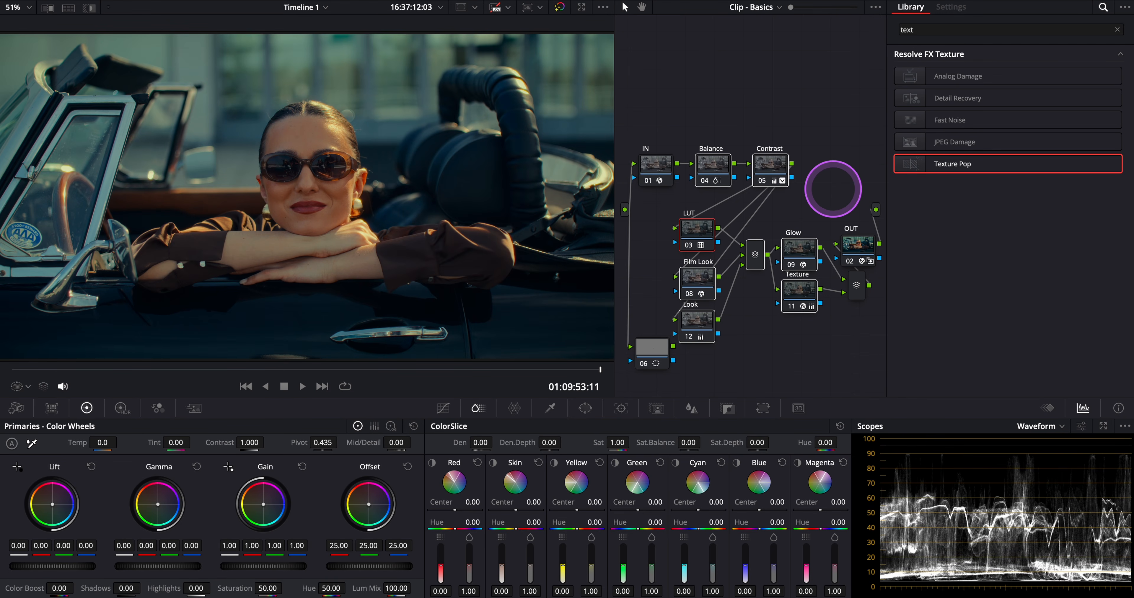